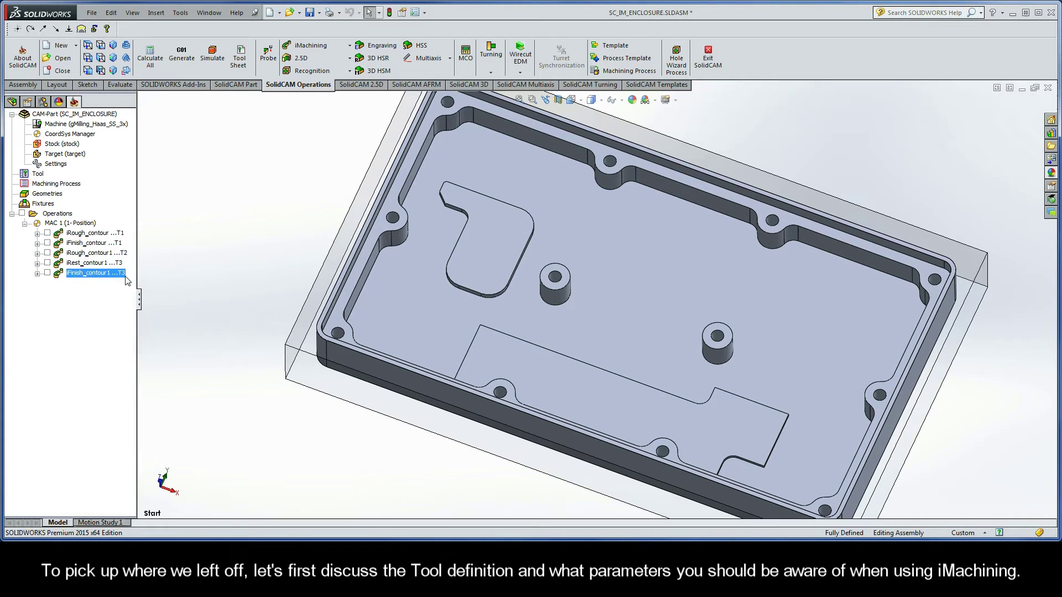
# - Open iRough_contour1's tool settings and show the Part Tool Table with the 9.5 mm four-flute end mill
pyautogui.doubleClick(89, 254)
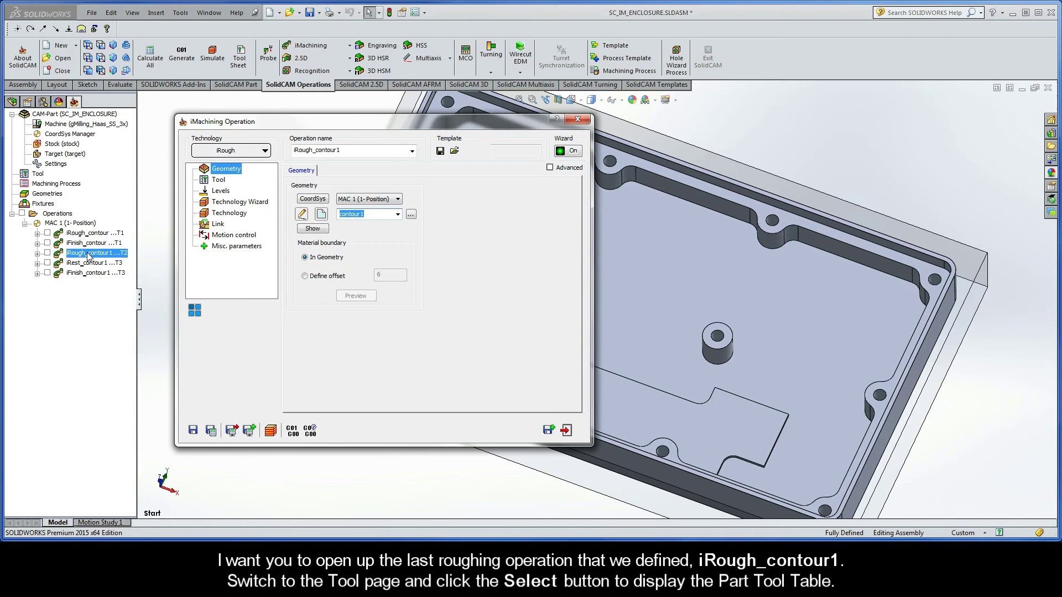
pyautogui.click(219, 181)
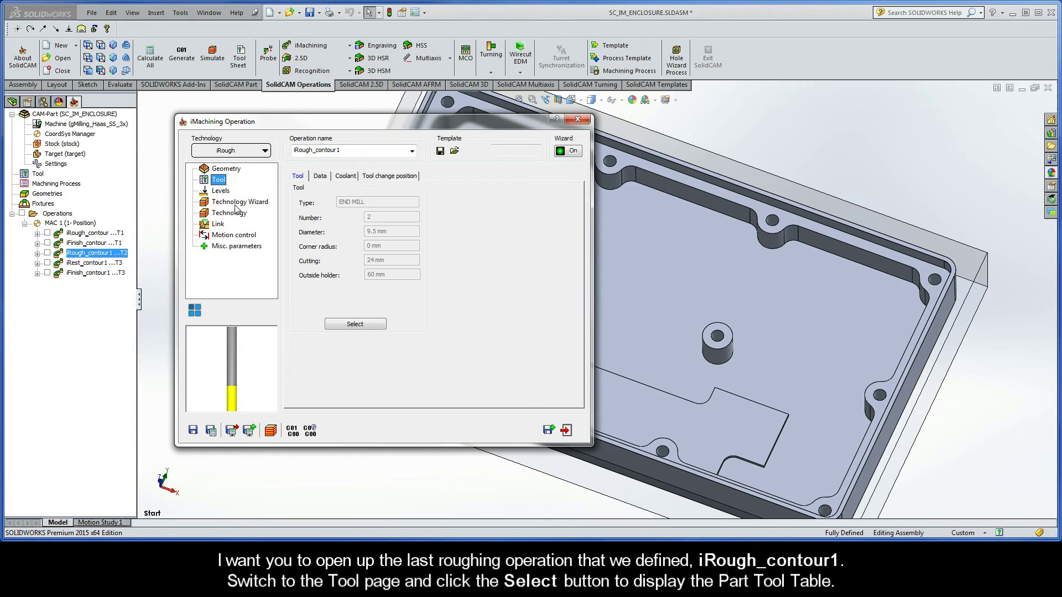
pyautogui.click(355, 323)
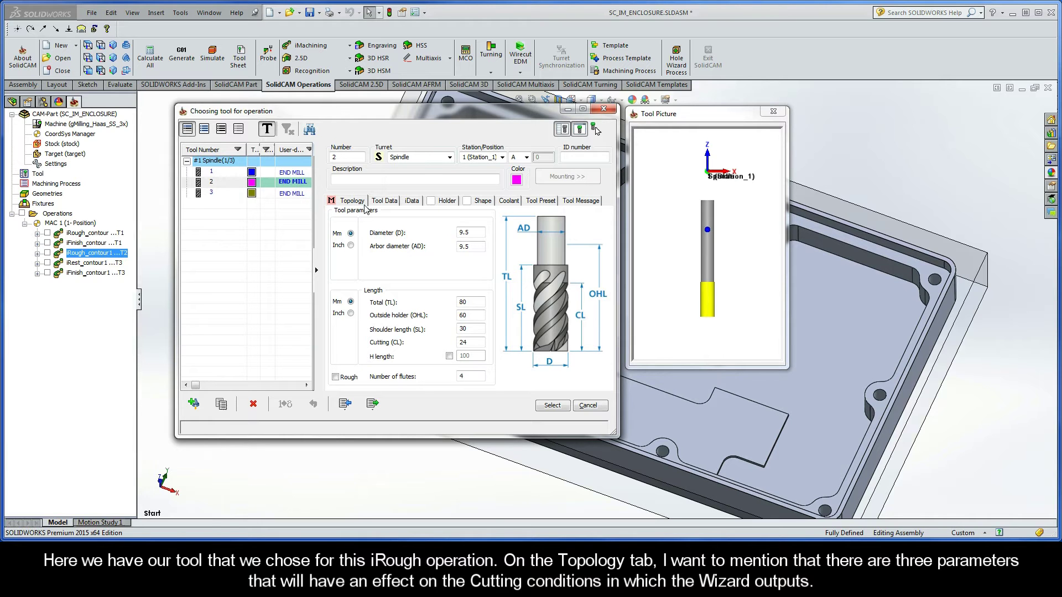
# - Review the end mill's 9.5 diameter, 24 cutting length and 4 flutes, then show its iData tab
pyautogui.click(474, 232)
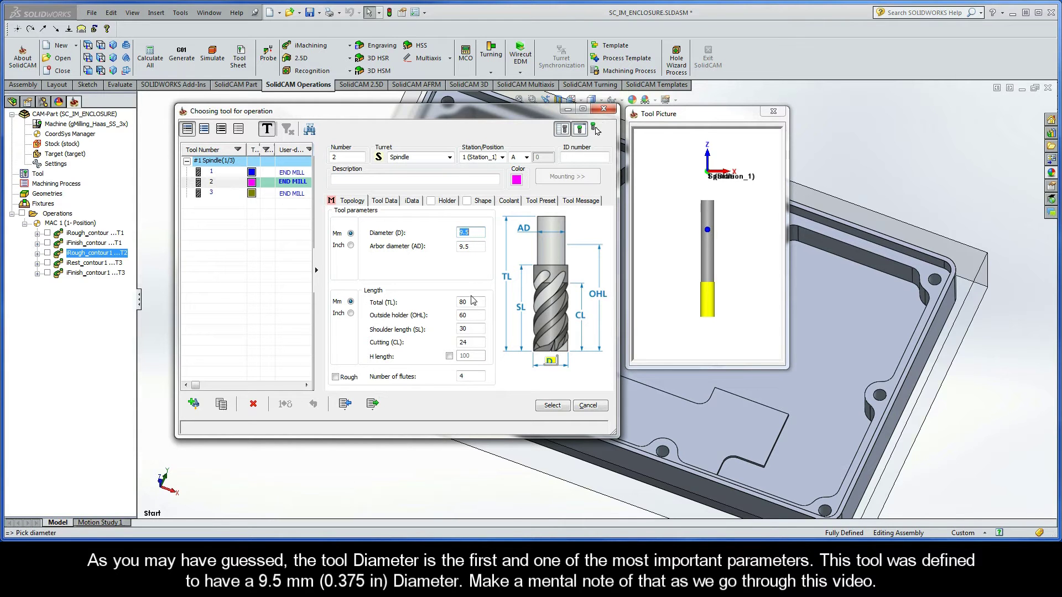
pyautogui.click(471, 342)
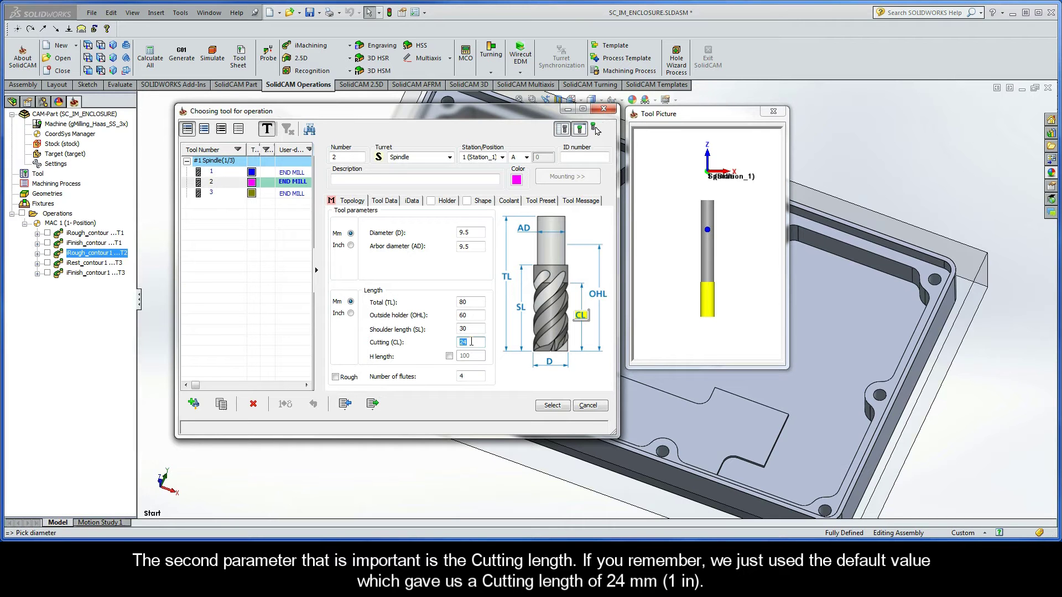
pyautogui.doubleClick(471, 376)
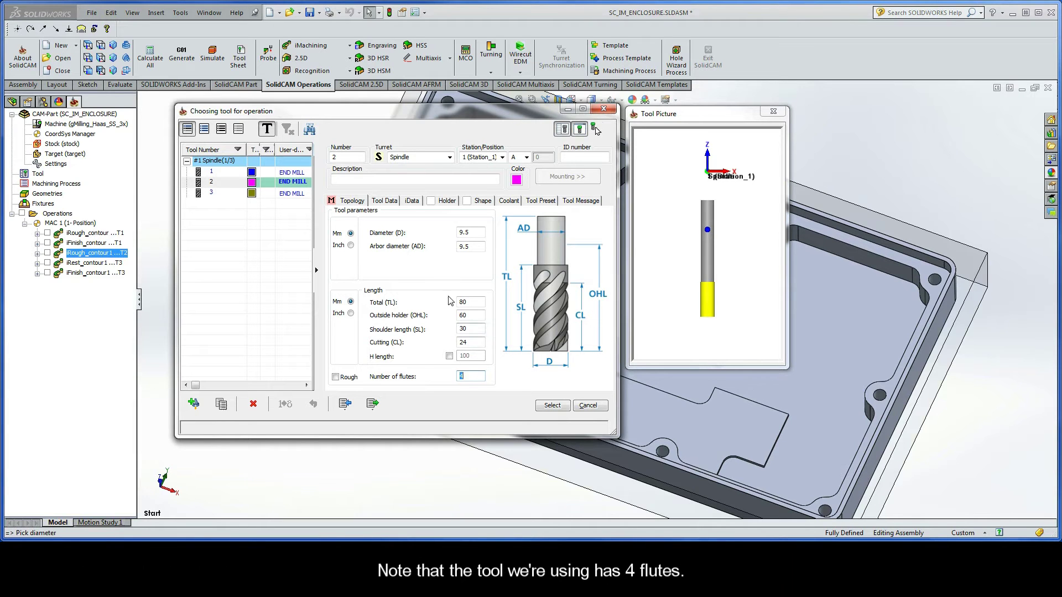
pyautogui.click(413, 202)
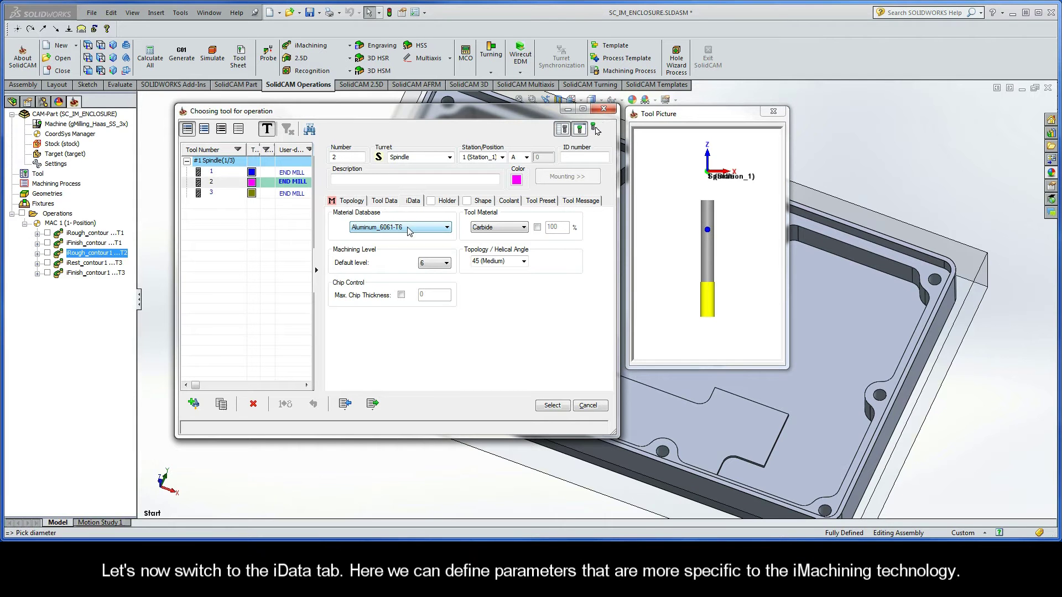
pyautogui.click(409, 228)
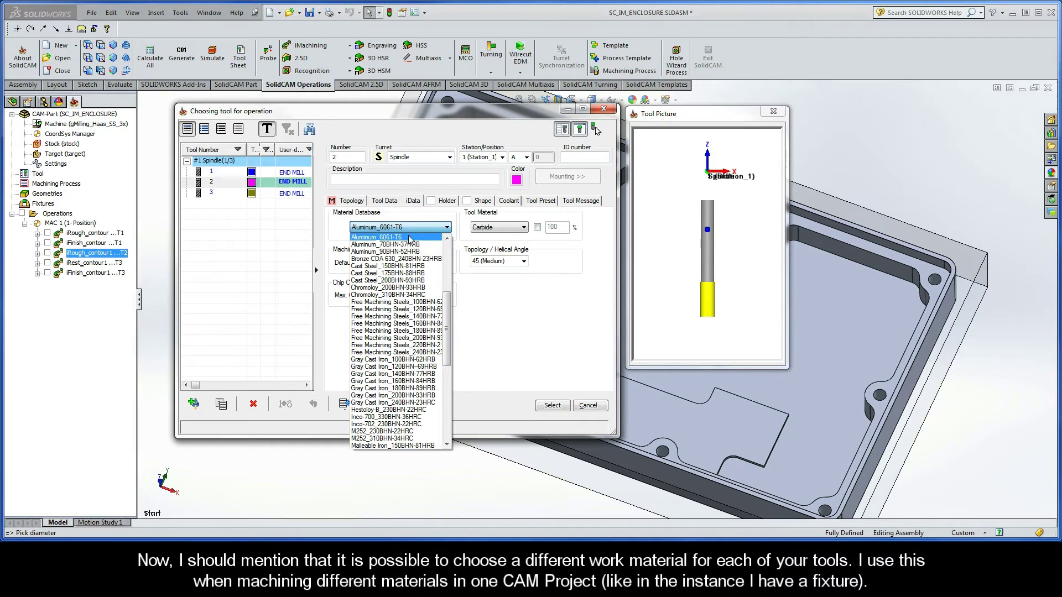
pyautogui.moveTo(447, 315); pyautogui.dragTo(446, 264)
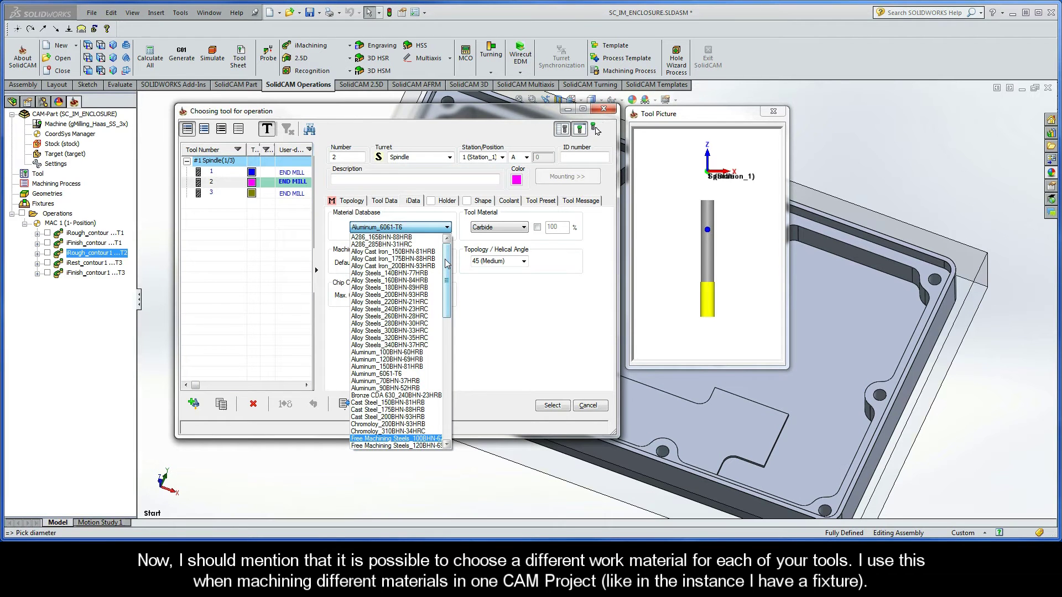
pyautogui.click(409, 230)
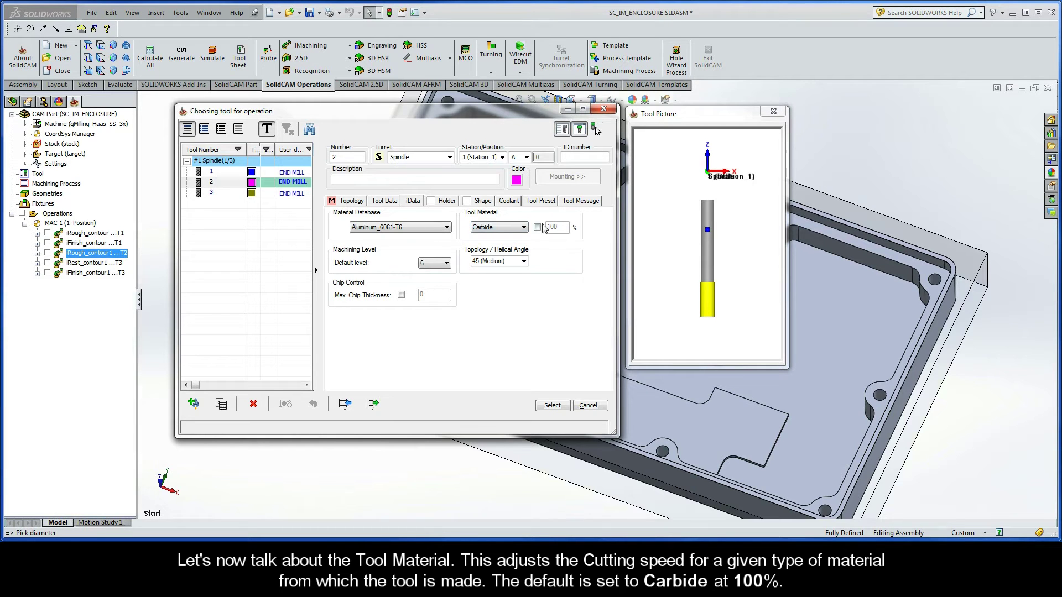
pyautogui.click(507, 229)
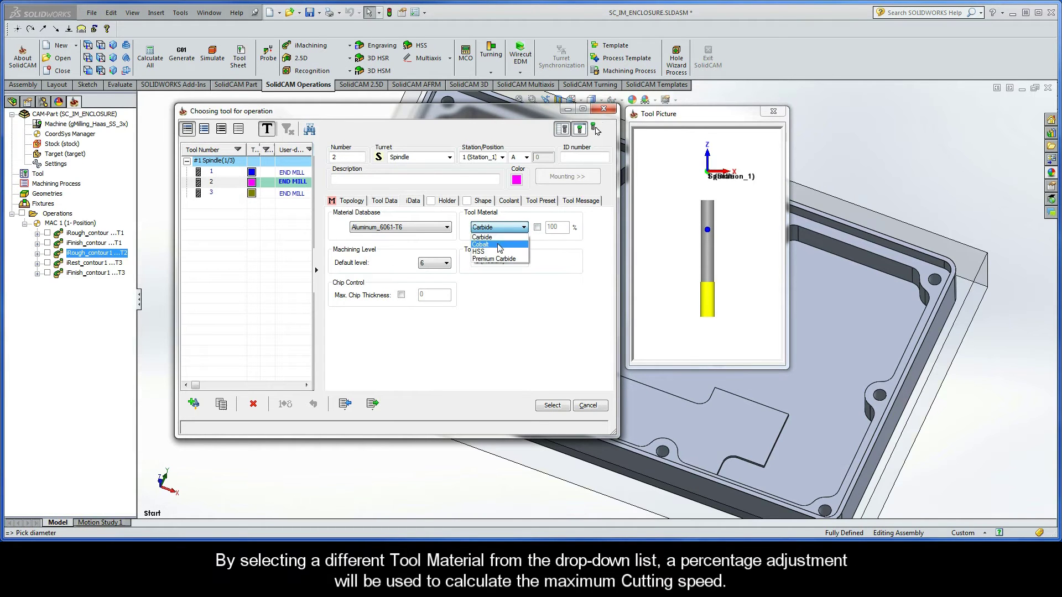
pyautogui.click(496, 259)
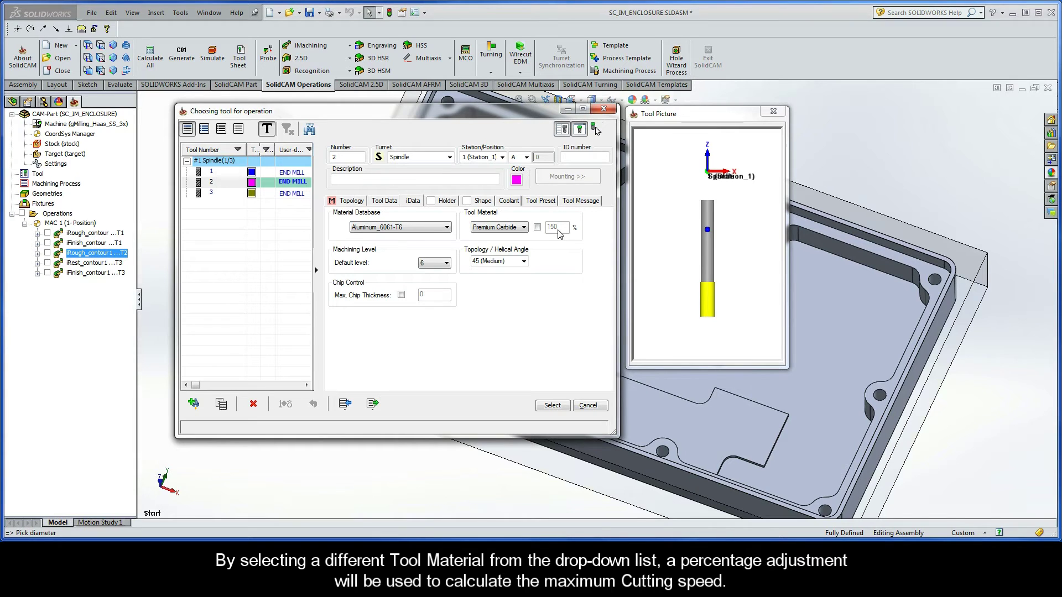
pyautogui.click(537, 227)
pyautogui.doubleClick(545, 228)
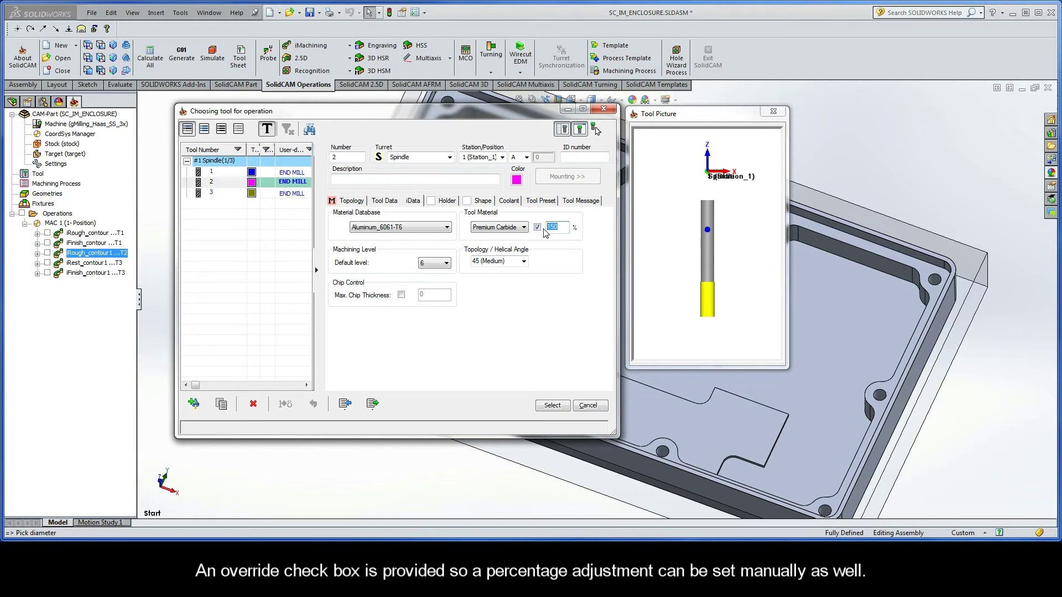
pyautogui.click(537, 227)
pyautogui.click(520, 229)
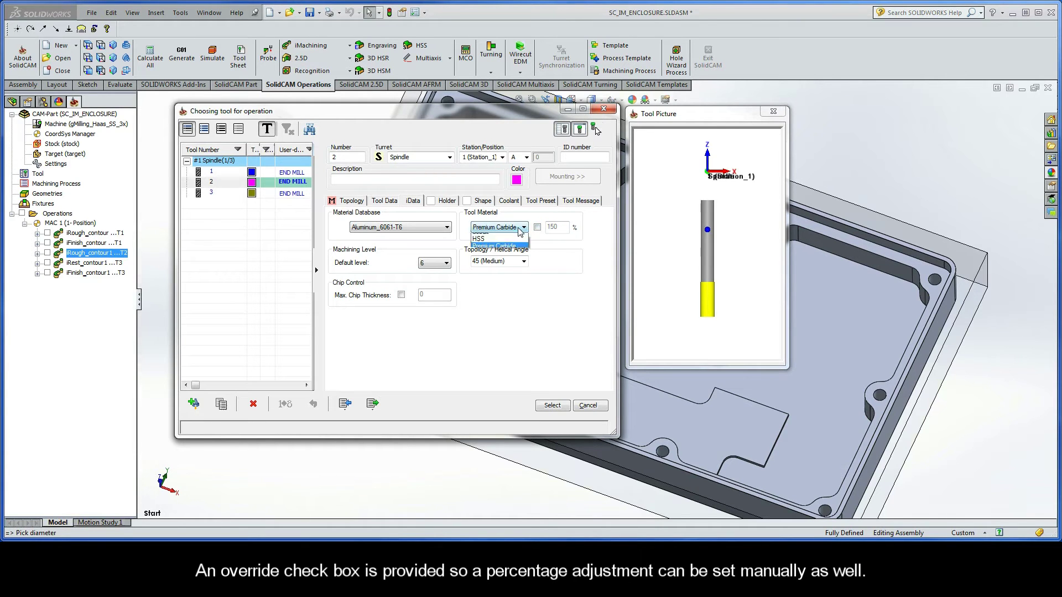
pyautogui.click(498, 239)
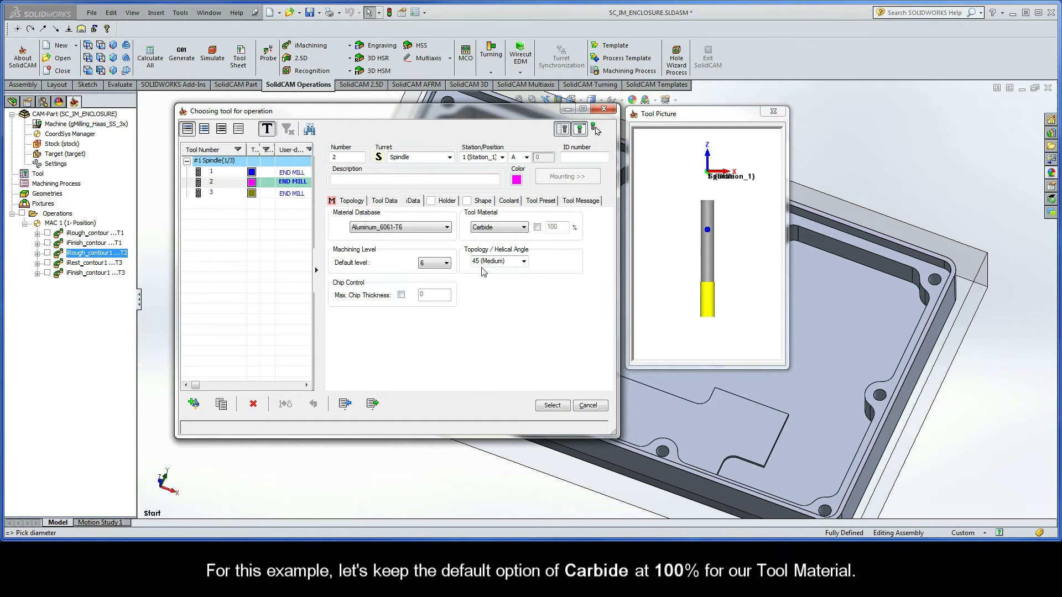
pyautogui.click(435, 268)
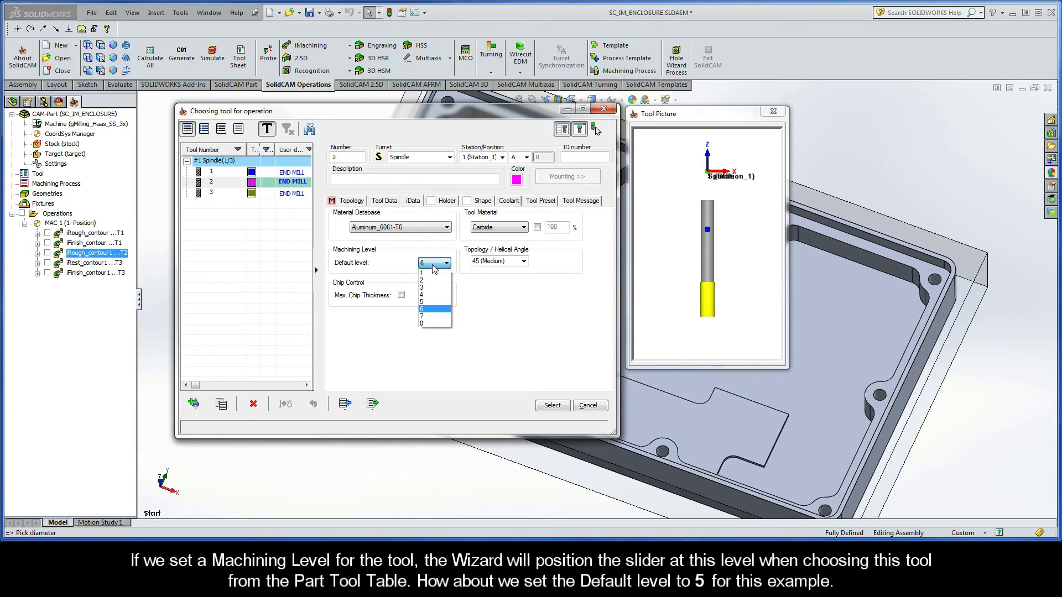
# - Set default level 5, keep helical angle 45 (Medium), and assign tool 2 to iRough_contour1
pyautogui.click(430, 303)
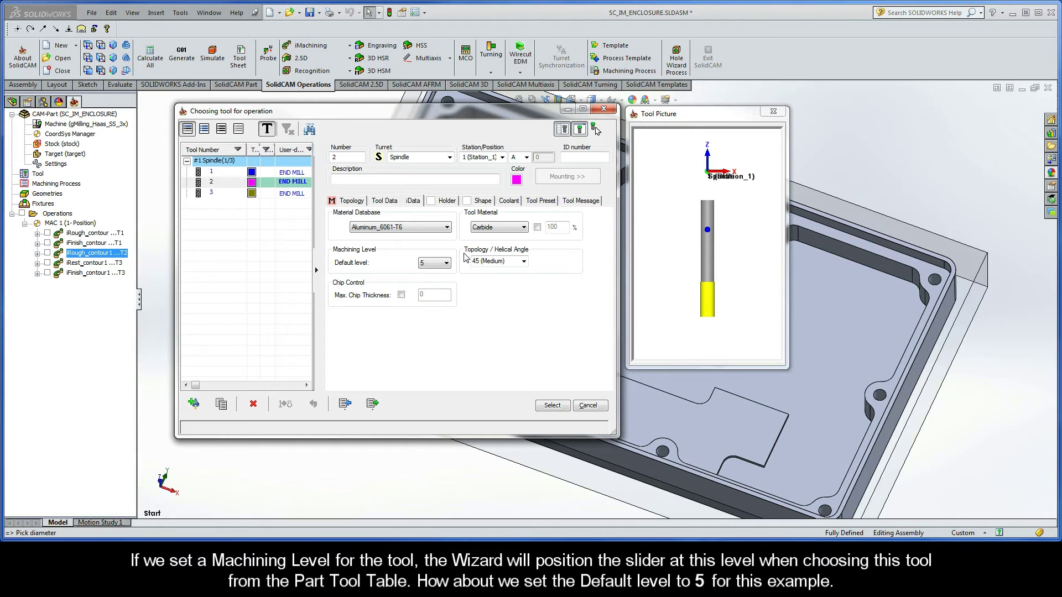
pyautogui.click(524, 262)
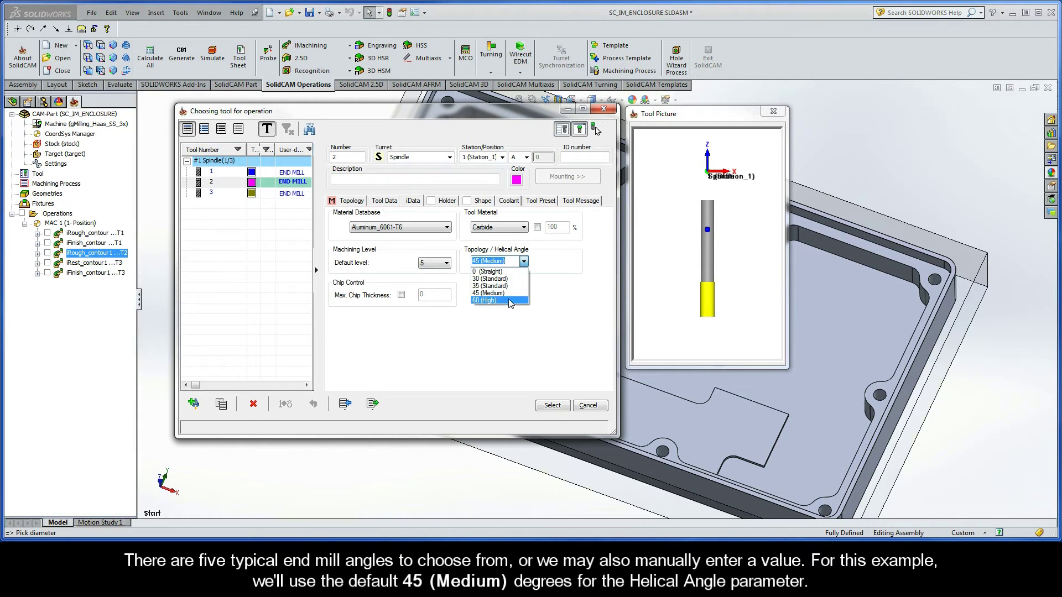
pyautogui.click(511, 262)
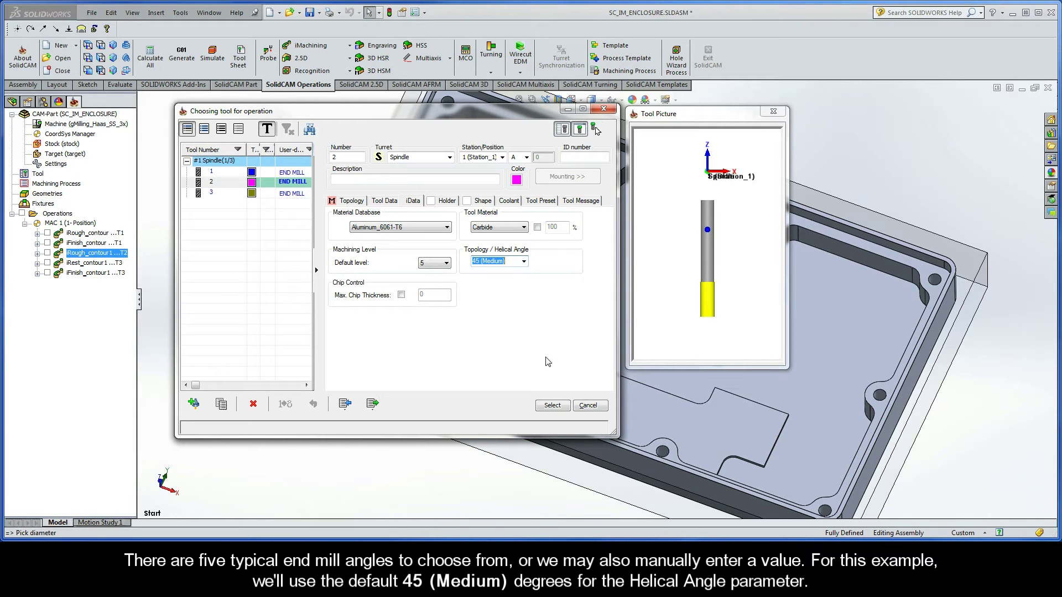
pyautogui.click(552, 405)
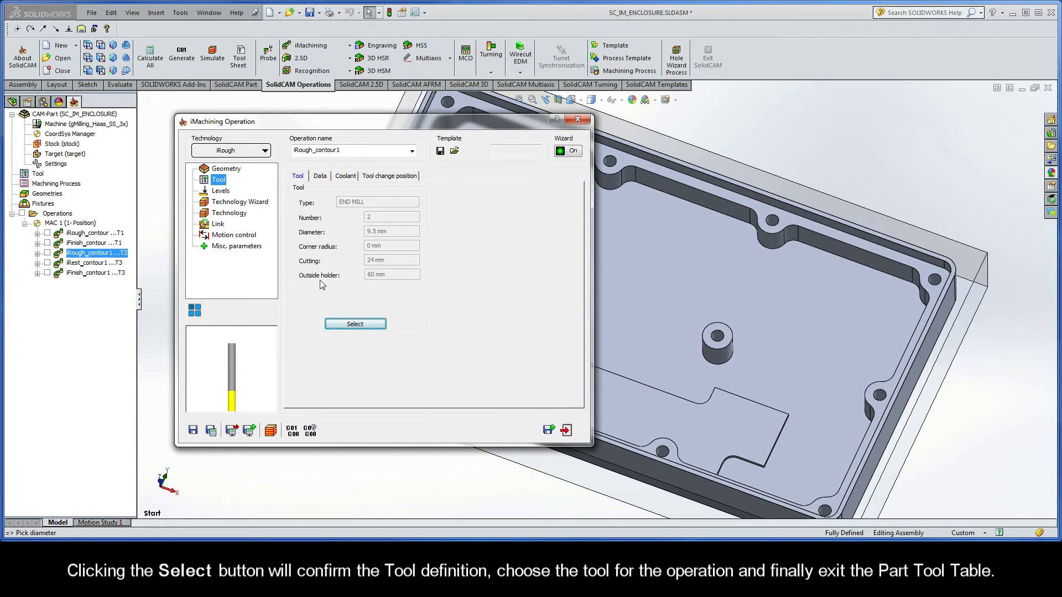
# - Check the 15 mm pocket depth under Levels and machining level 5 in the Technology Wizard
pyautogui.click(221, 191)
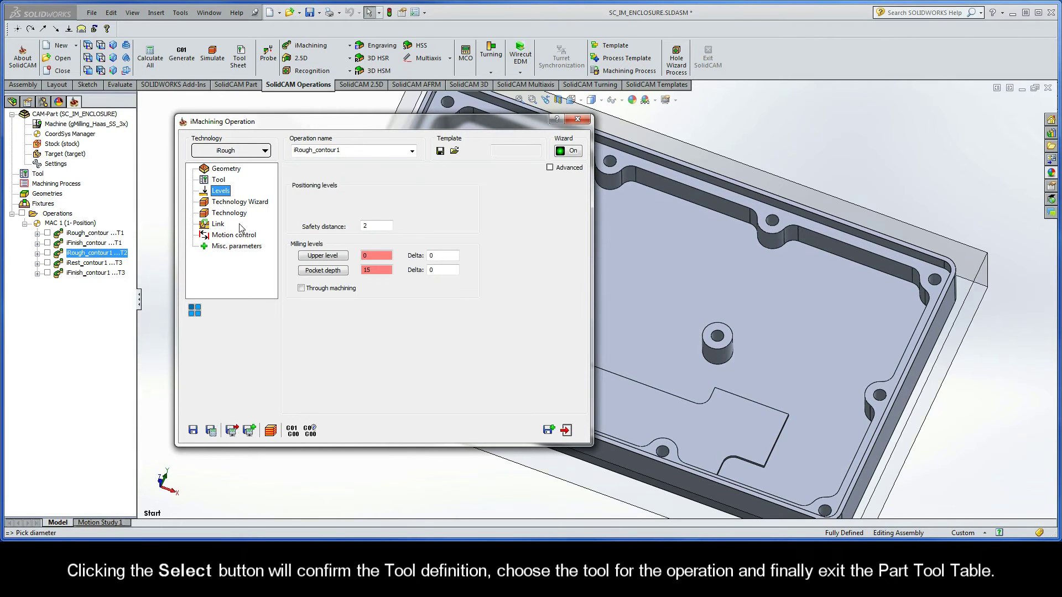
pyautogui.moveTo(375, 274); pyautogui.dragTo(362, 271)
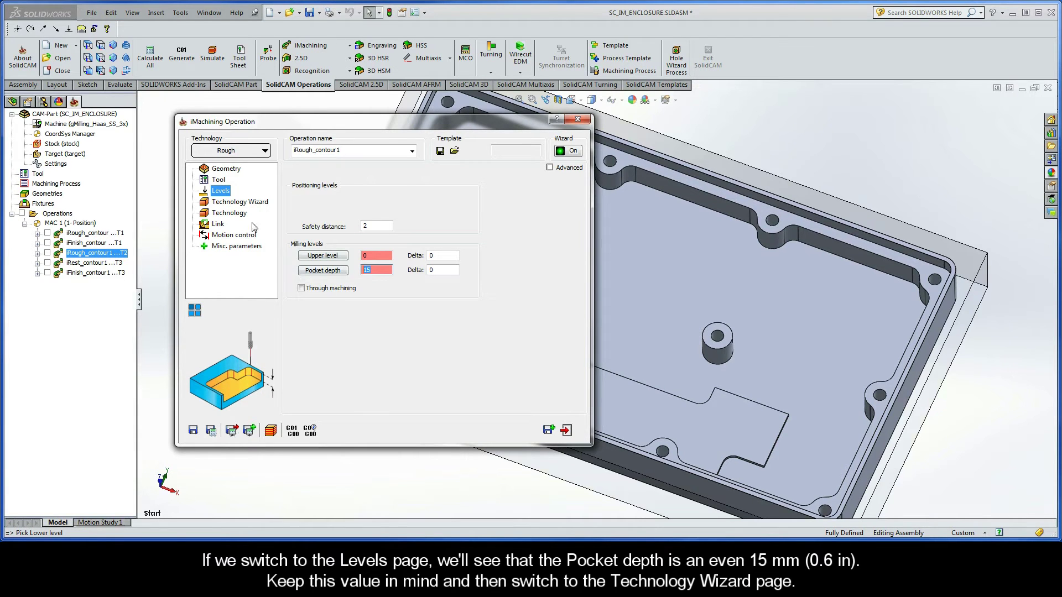
pyautogui.click(233, 202)
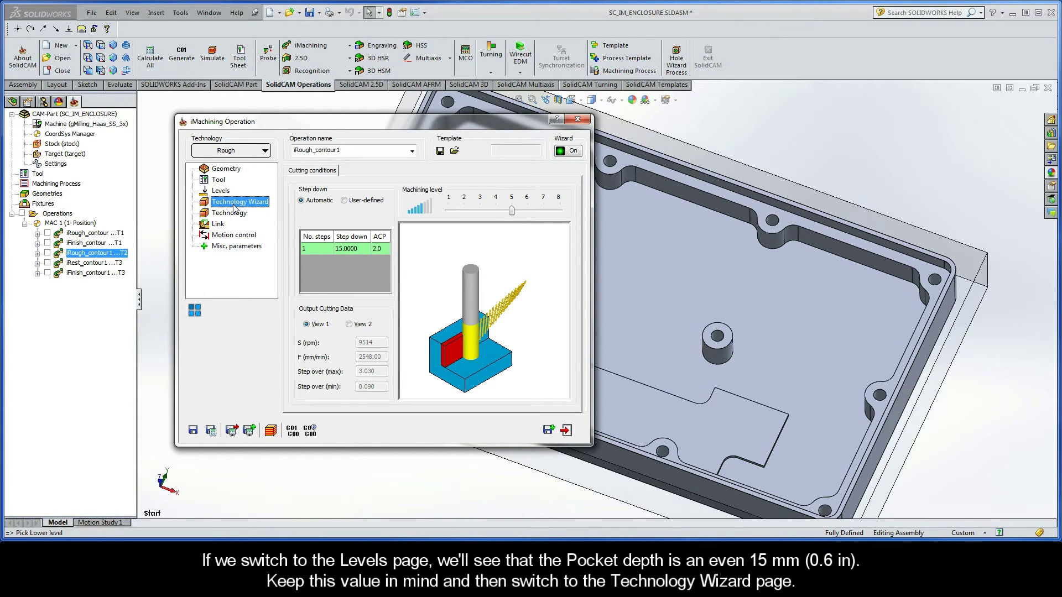
pyautogui.click(511, 212)
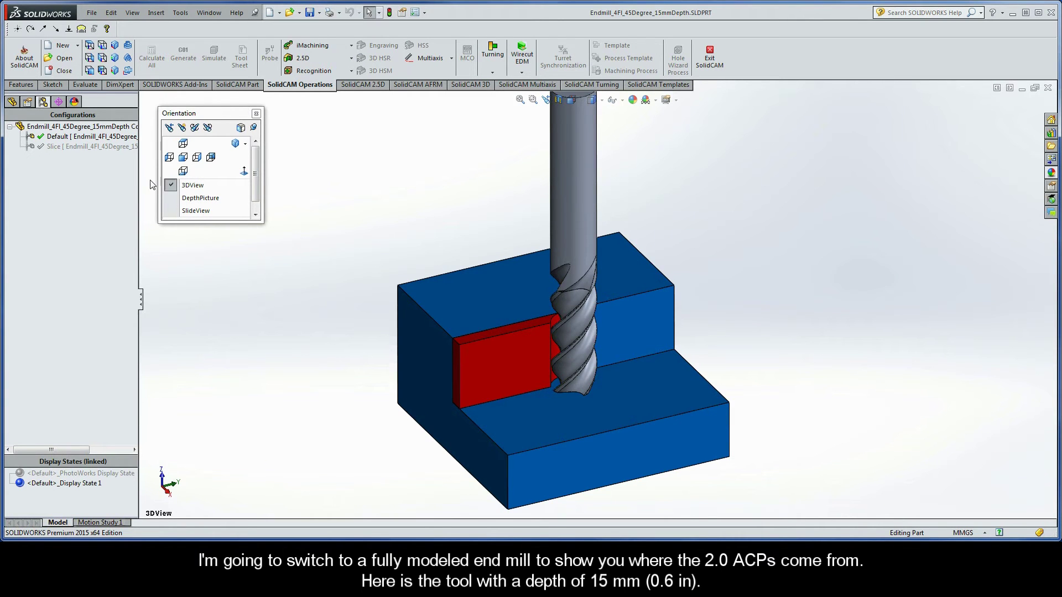
# - Show the end mill model's DepthPicture view and Slice configuration, then restore the Default configuration
pyautogui.click(170, 198)
pyautogui.moveTo(171, 200)
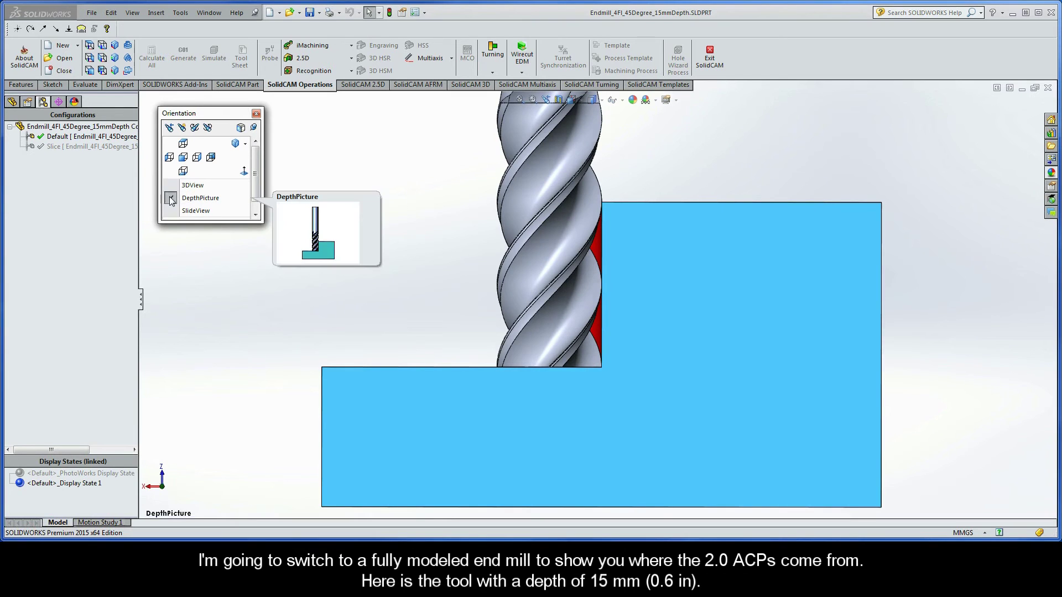
pyautogui.doubleClick(125, 147)
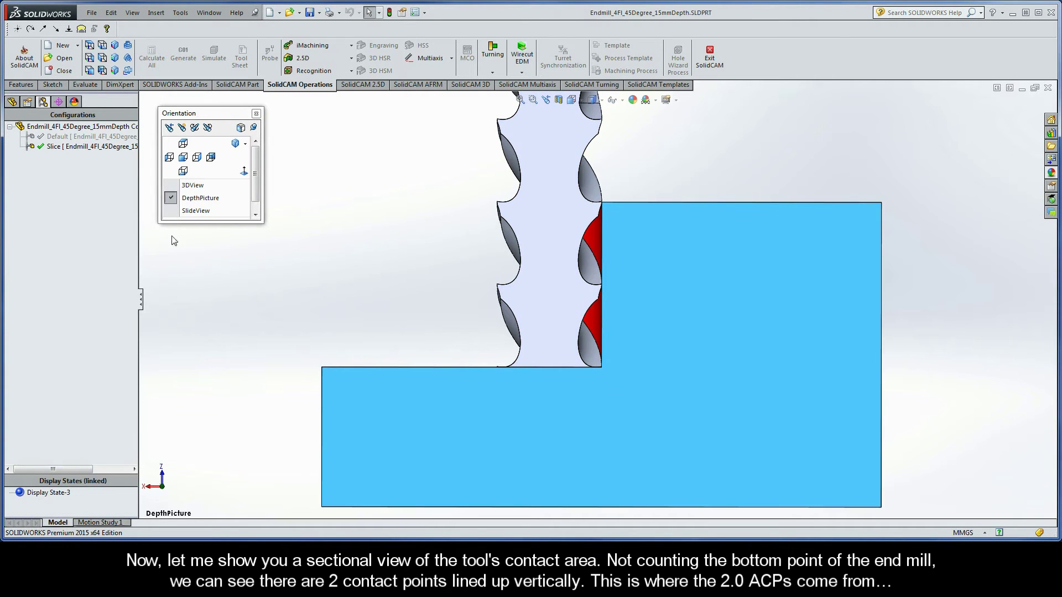
pyautogui.doubleClick(107, 137)
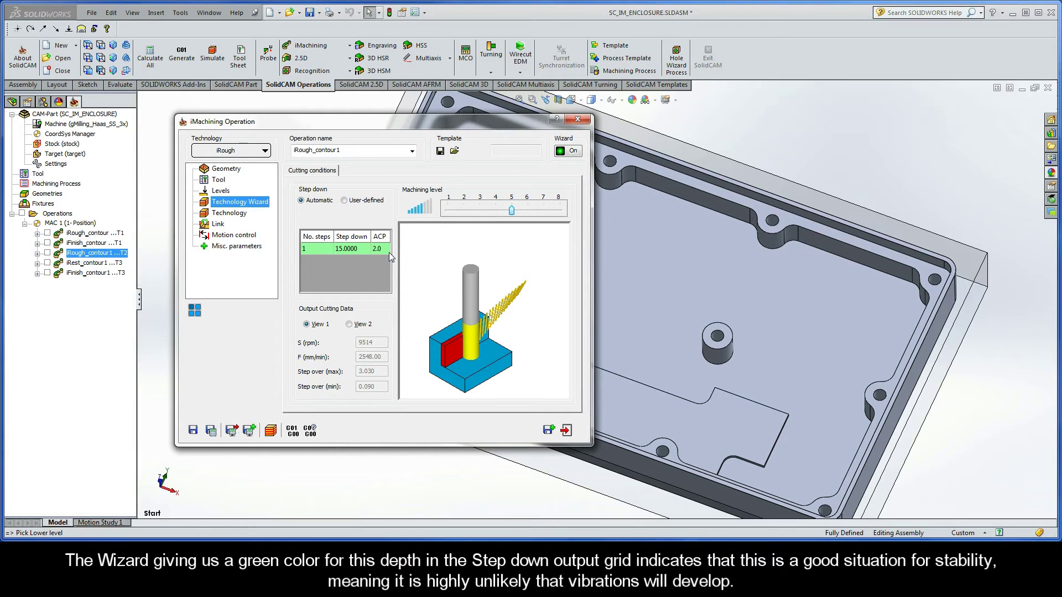
# - Save and calculate iRough_contour1, then open its simulation in SolidVerify mode
pyautogui.click(212, 431)
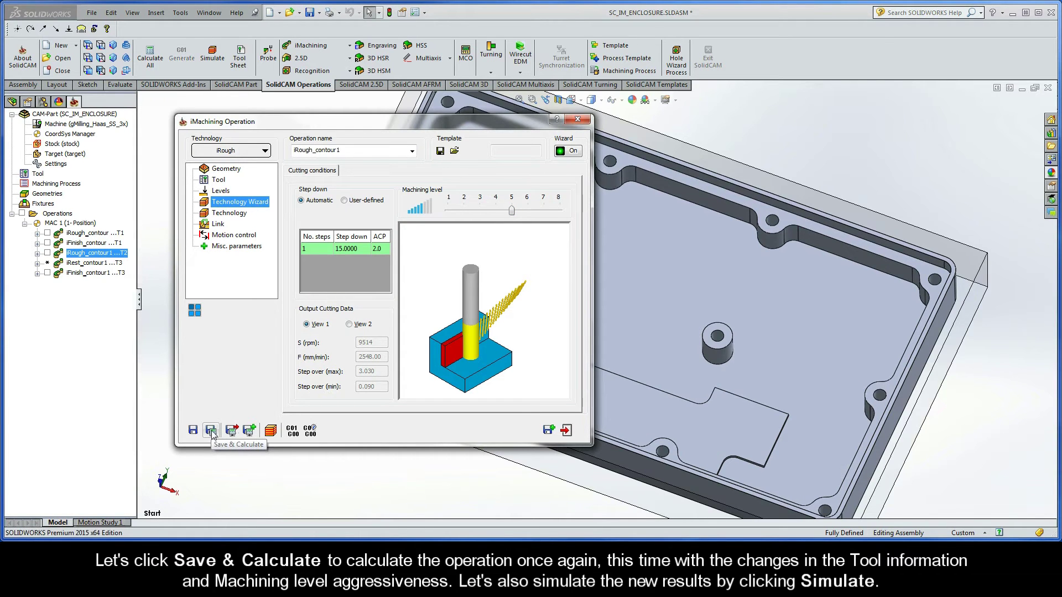
pyautogui.click(270, 432)
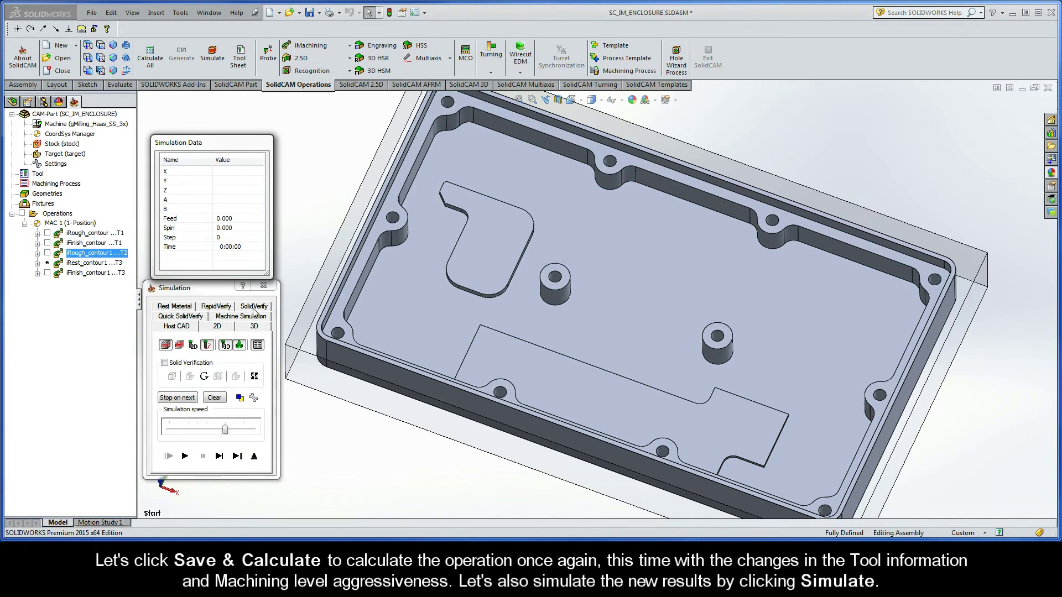
pyautogui.click(254, 307)
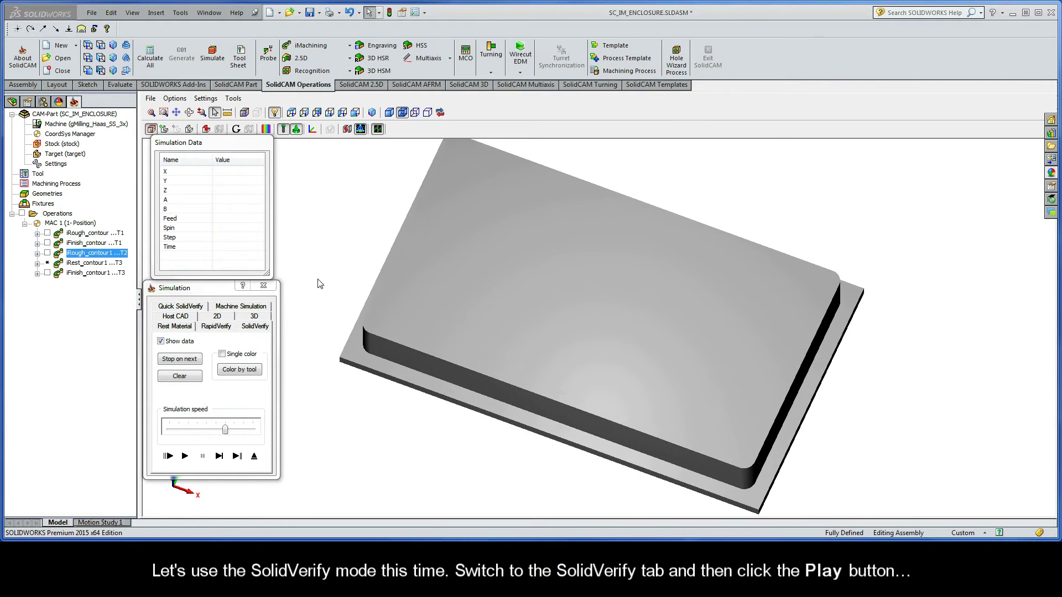
# - Play the SolidVerify roughing of the 15 mm pocket, then exit back to the operation
pyautogui.click(185, 456)
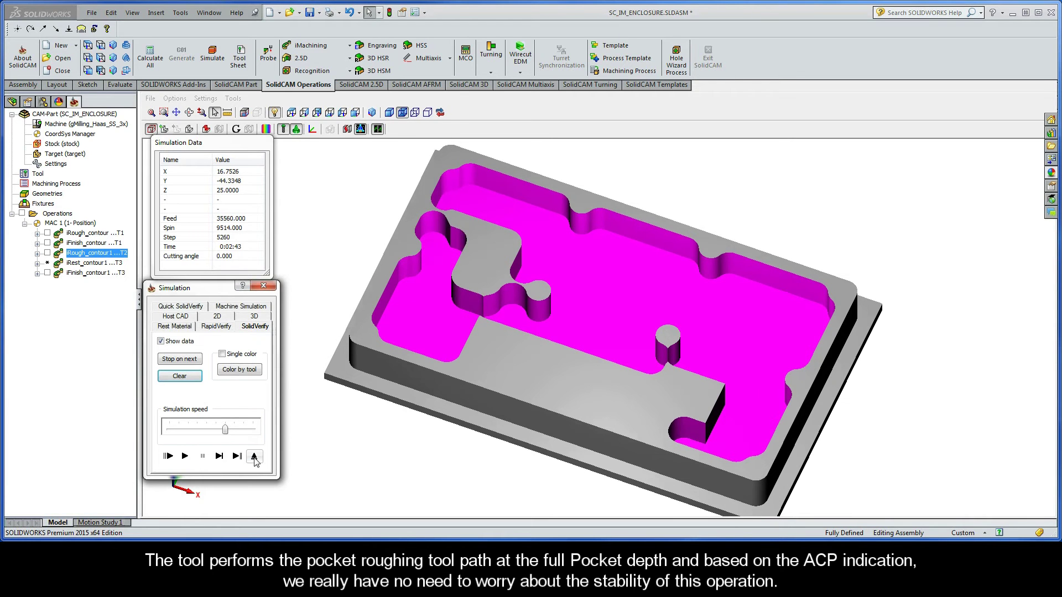
pyautogui.click(254, 456)
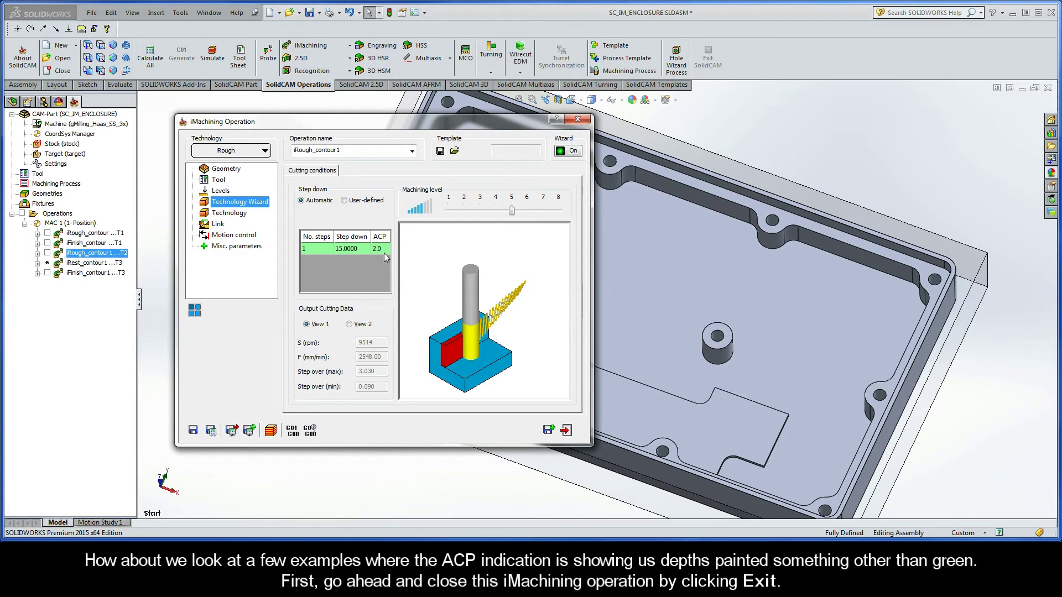
# - Exit iRough_contour1 and identify the pocket ledge, L-shaped raised face and wall rim on the part
pyautogui.click(566, 431)
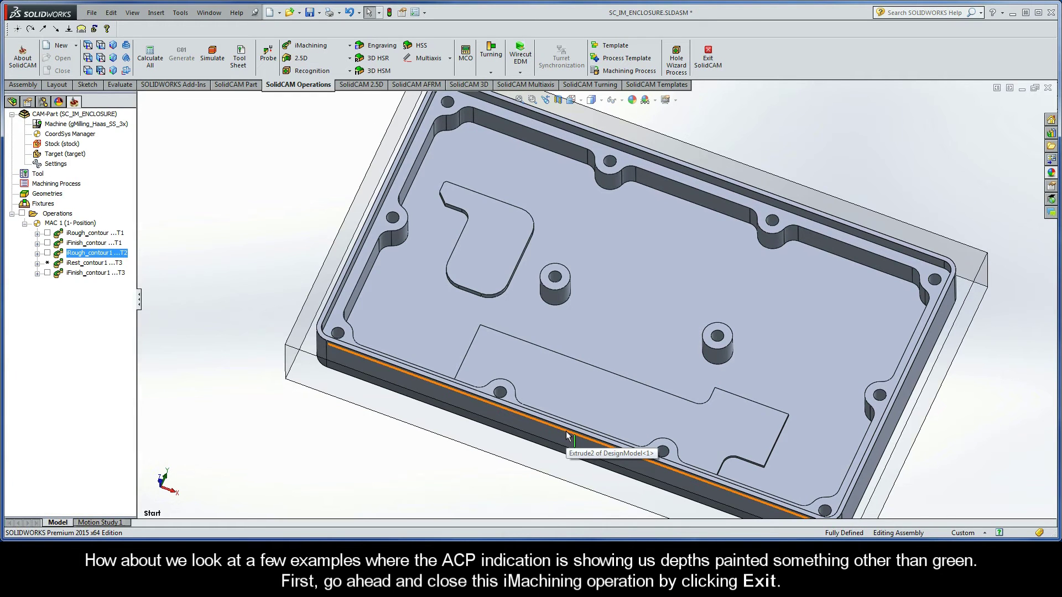
pyautogui.click(582, 396)
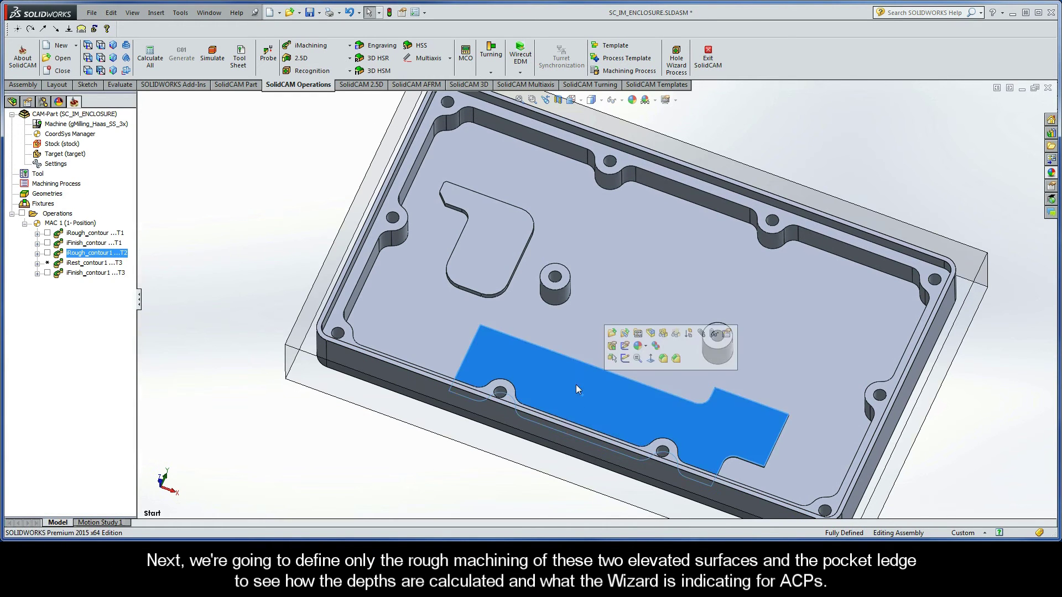
pyautogui.click(485, 256)
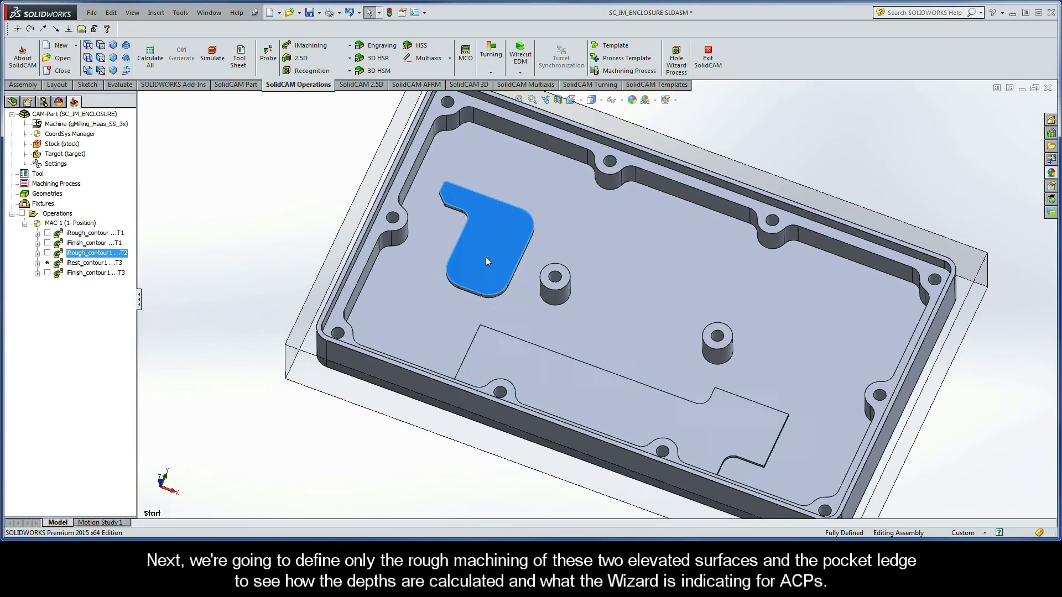
pyautogui.click(393, 198)
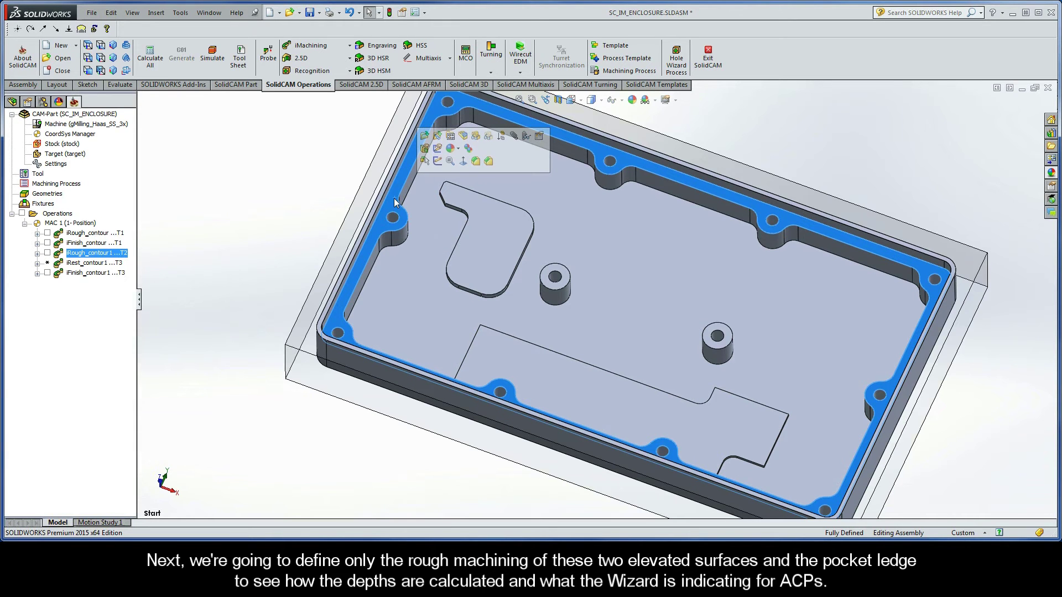
pyautogui.click(225, 237)
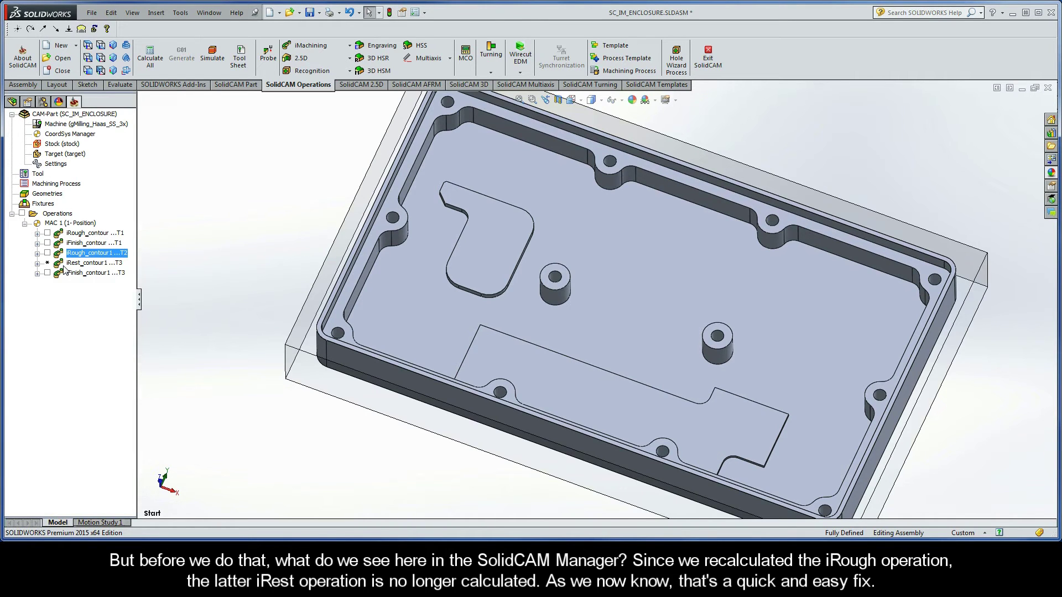
# - Calculate iRest_contour1 and rotate the part to see the raised area along the wall
pyautogui.rightClick(82, 266)
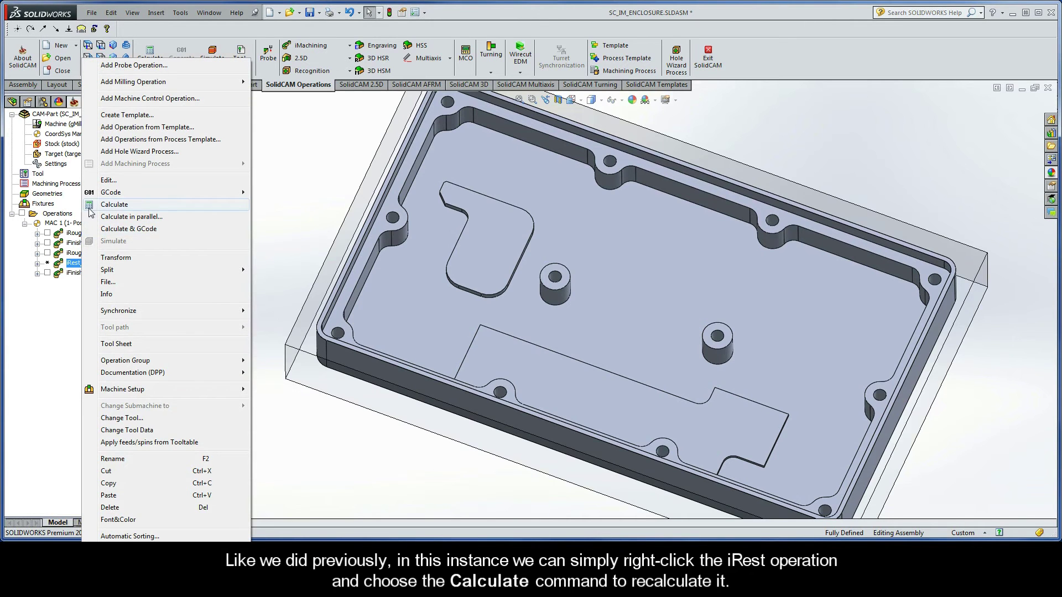
pyautogui.click(90, 205)
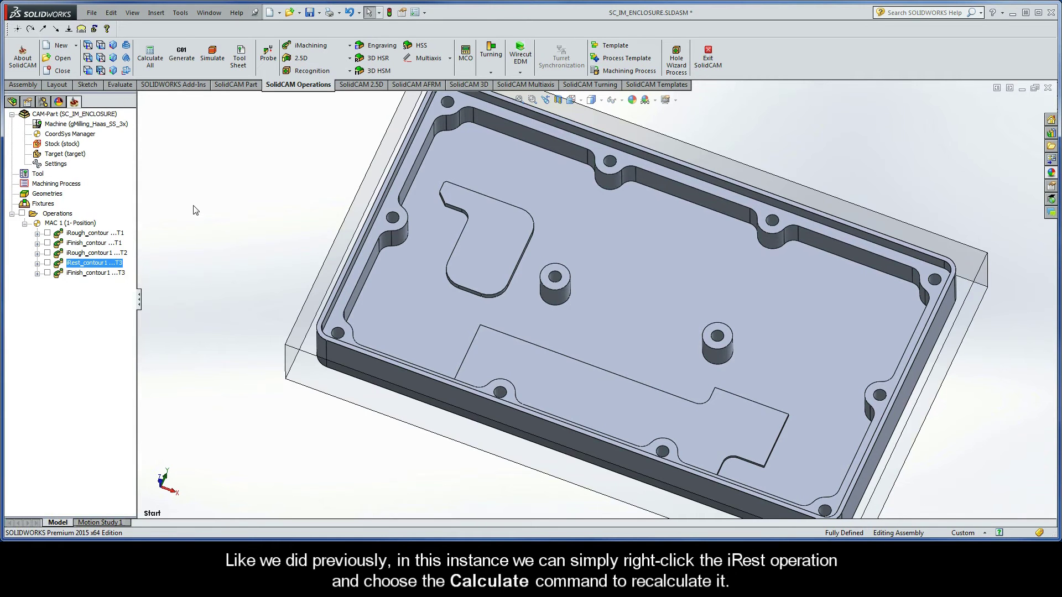
pyautogui.moveTo(600, 297)
pyautogui.mouseDown(button='middle')
pyautogui.moveTo(595, 272)
pyautogui.moveTo(612, 324)
pyautogui.mouseUp(button='middle')
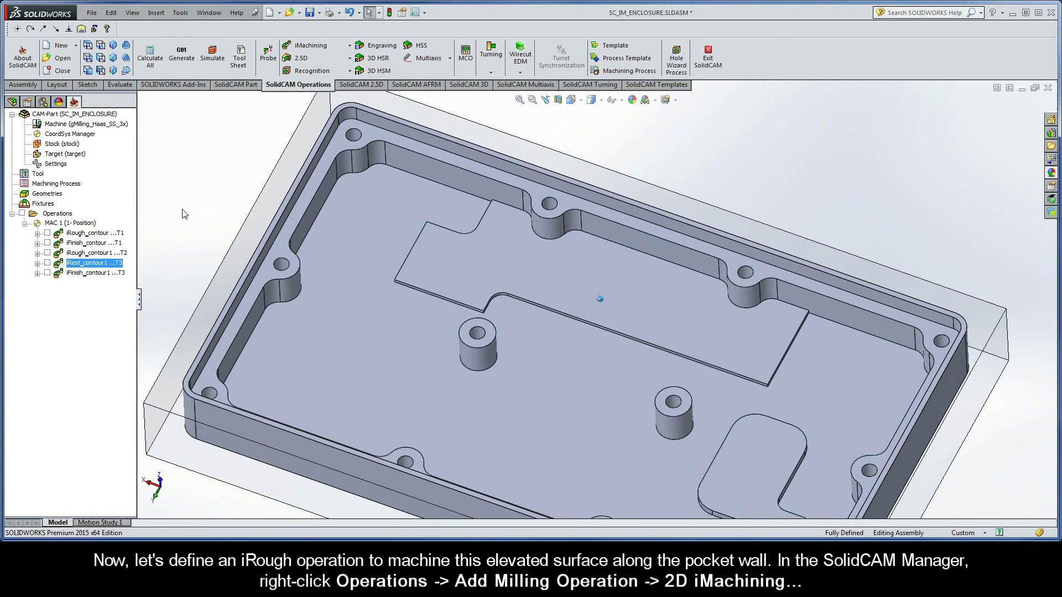
# - Add a 2D iMachining operation under Operations and start defining new geometry contour2
pyautogui.rightClick(65, 215)
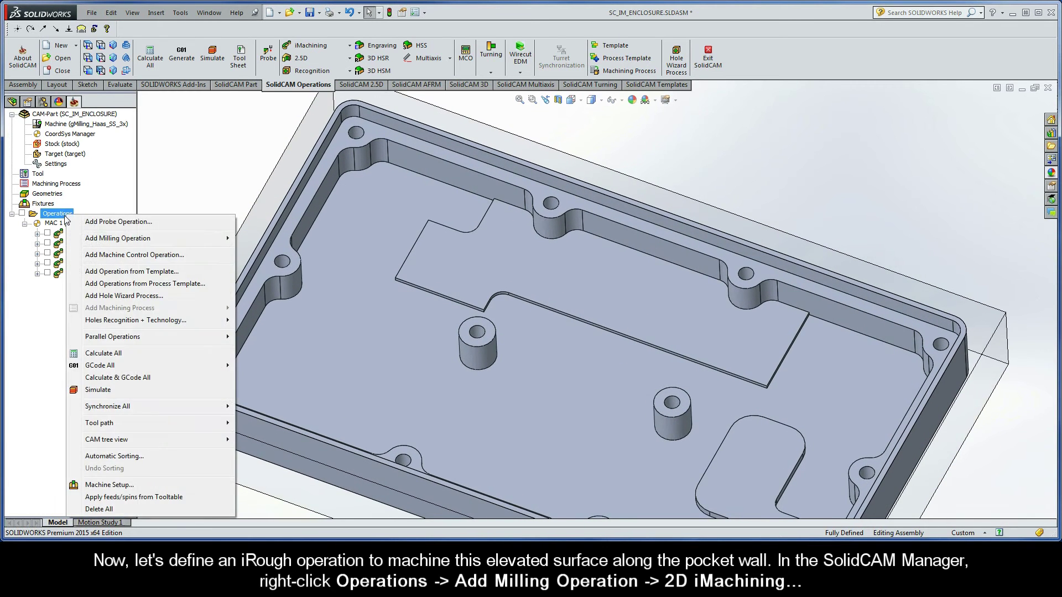
pyautogui.moveTo(163, 242)
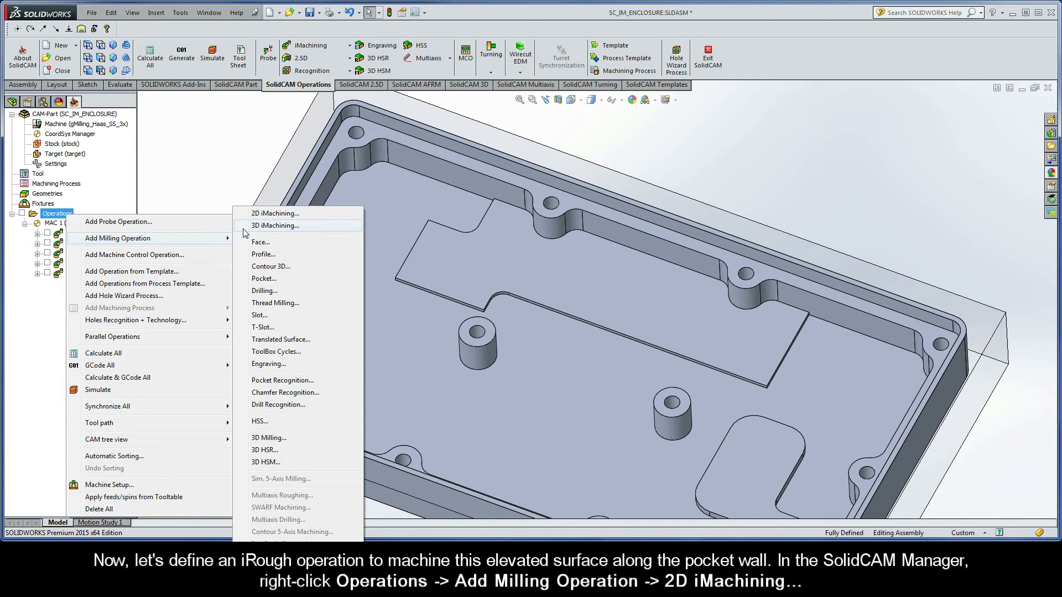
pyautogui.click(292, 216)
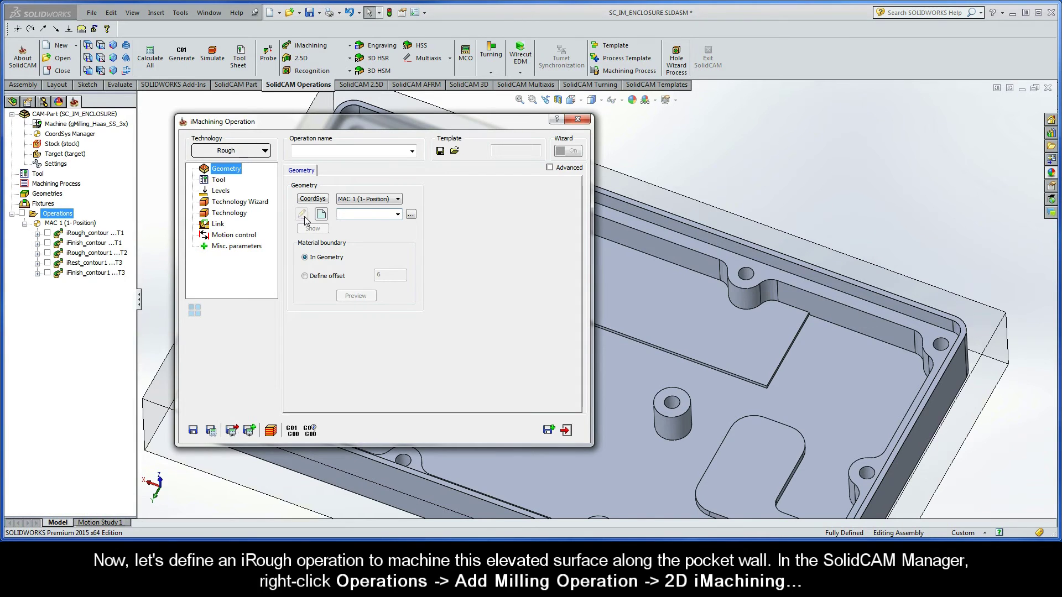
pyautogui.click(321, 214)
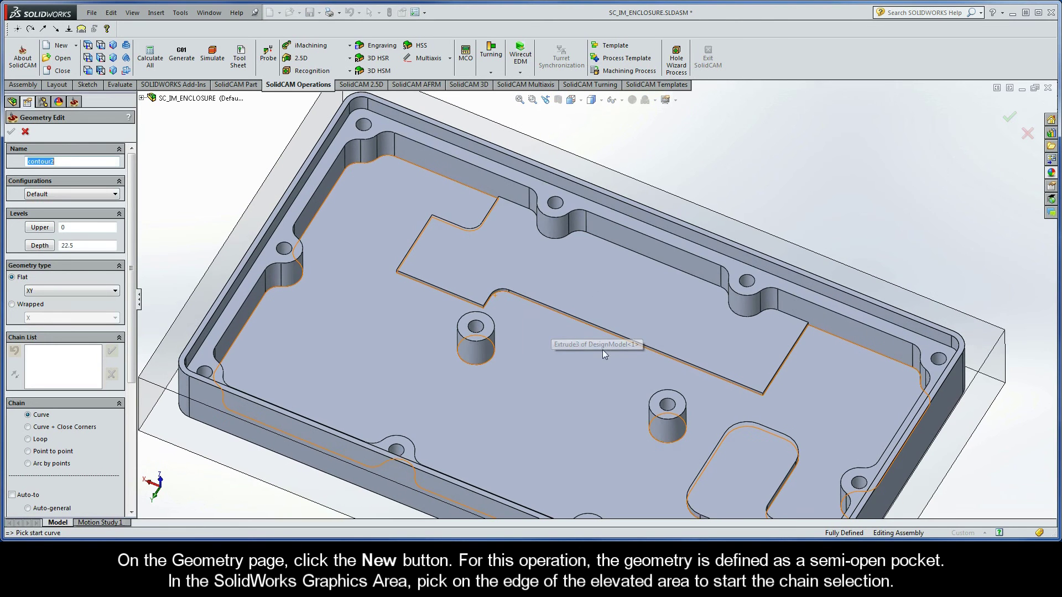
# - Chain the raised area's edge into a closed loop with Auto-constant Z and accept it as 1-Chain
pyautogui.click(709, 284)
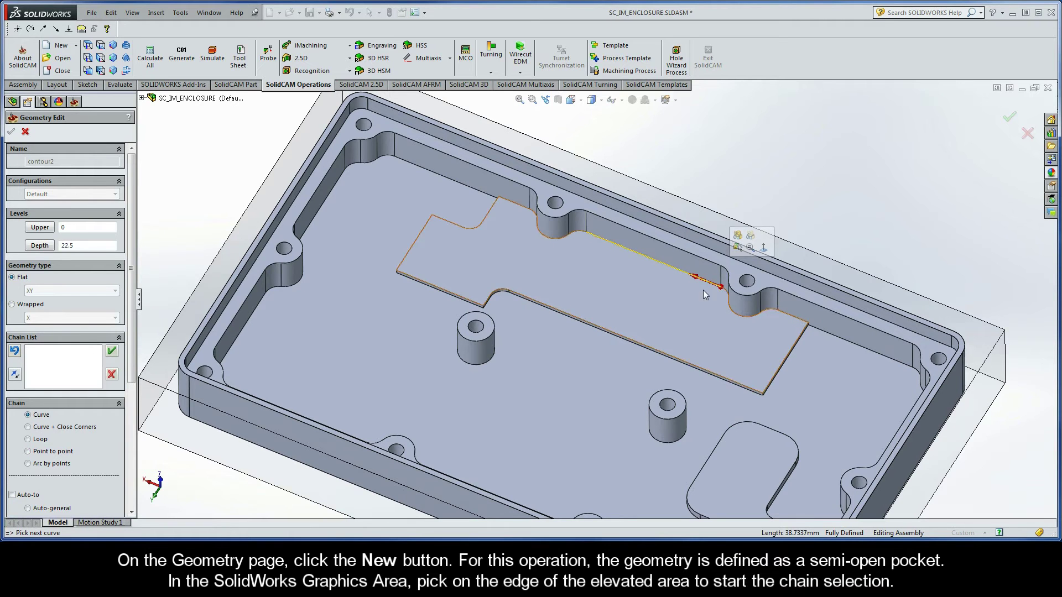
pyautogui.scroll(-3, 98, 456)
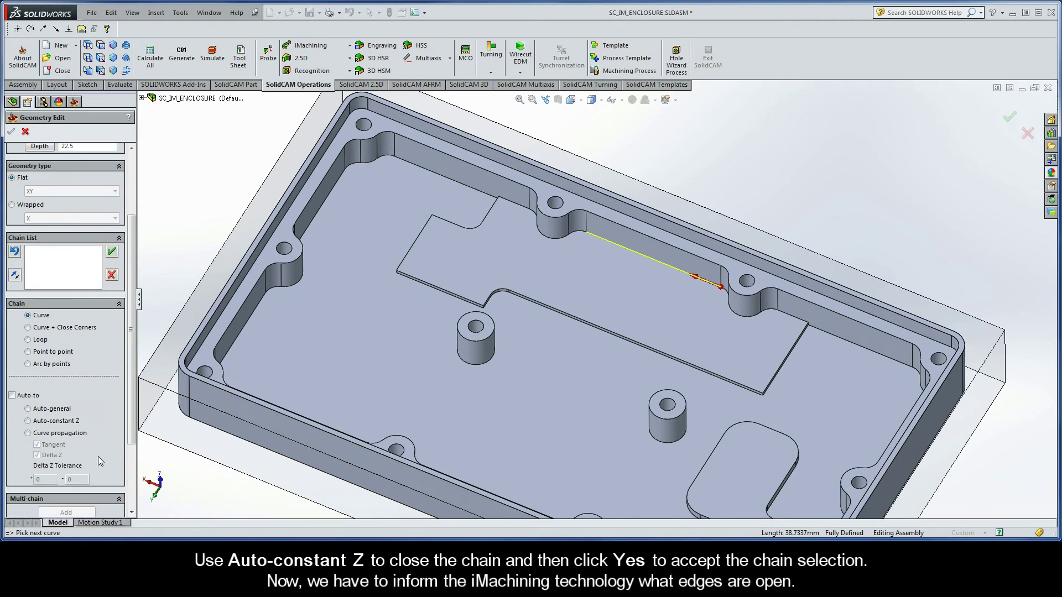
pyautogui.click(27, 420)
pyautogui.click(275, 330)
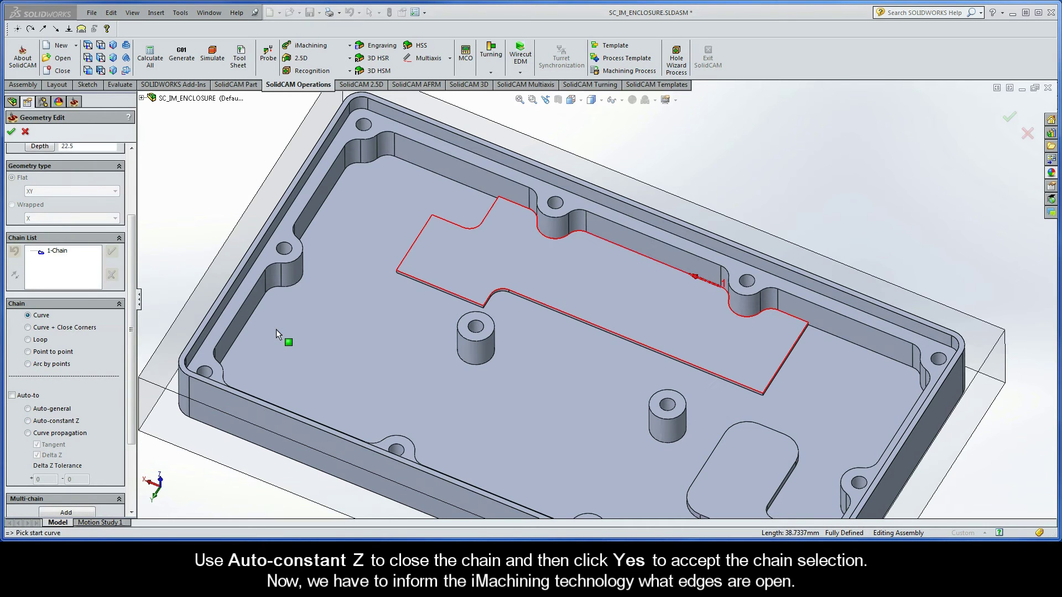
# - Mark the chain's edges from first to last as open, leaving the wall side closed, and confirm contour2
pyautogui.rightClick(63, 255)
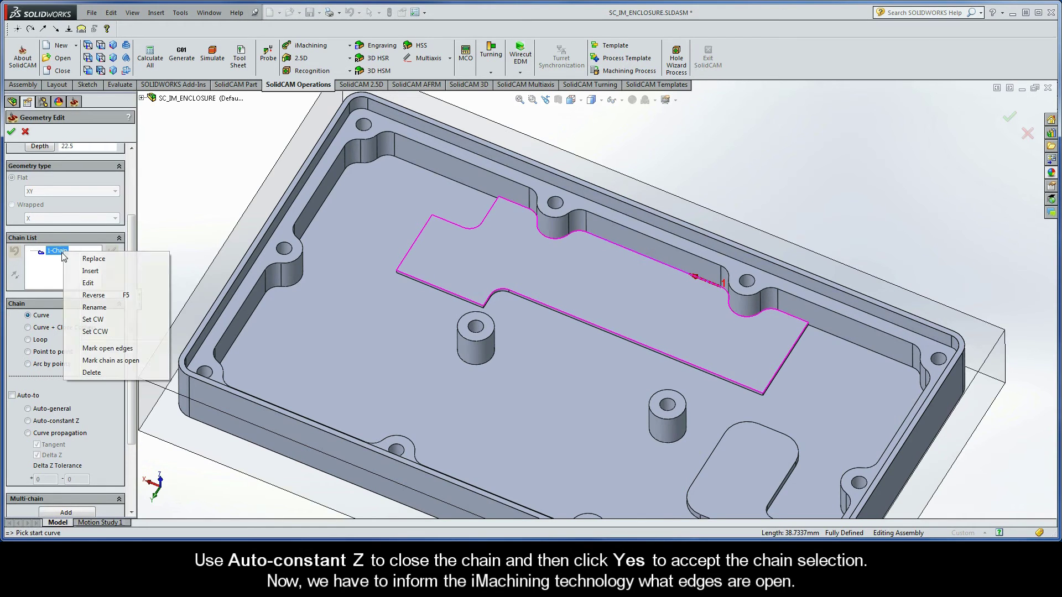
pyautogui.click(75, 349)
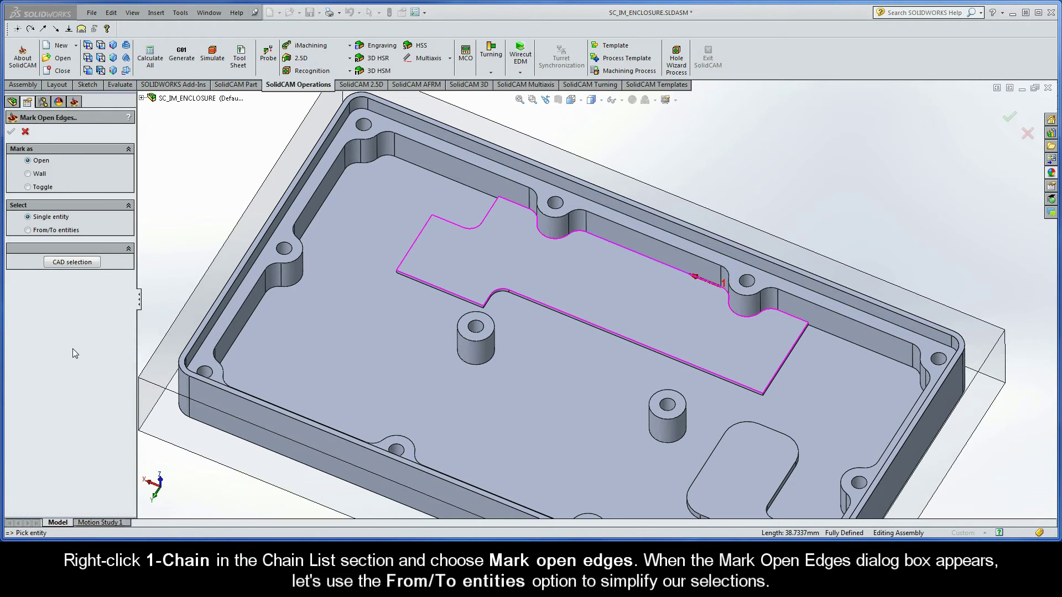
pyautogui.click(28, 231)
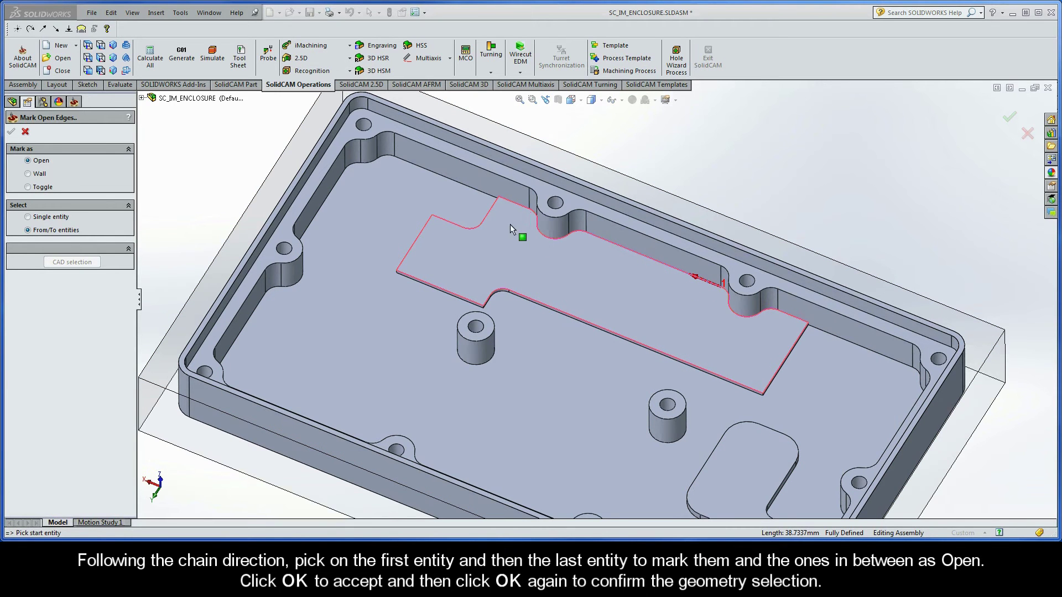
pyautogui.click(490, 210)
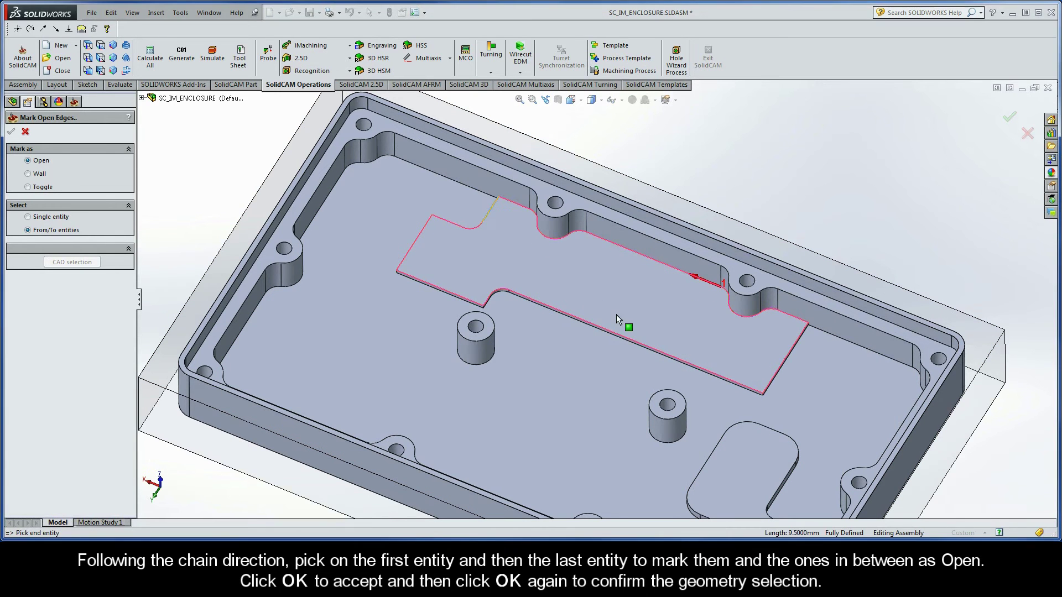
pyautogui.click(794, 350)
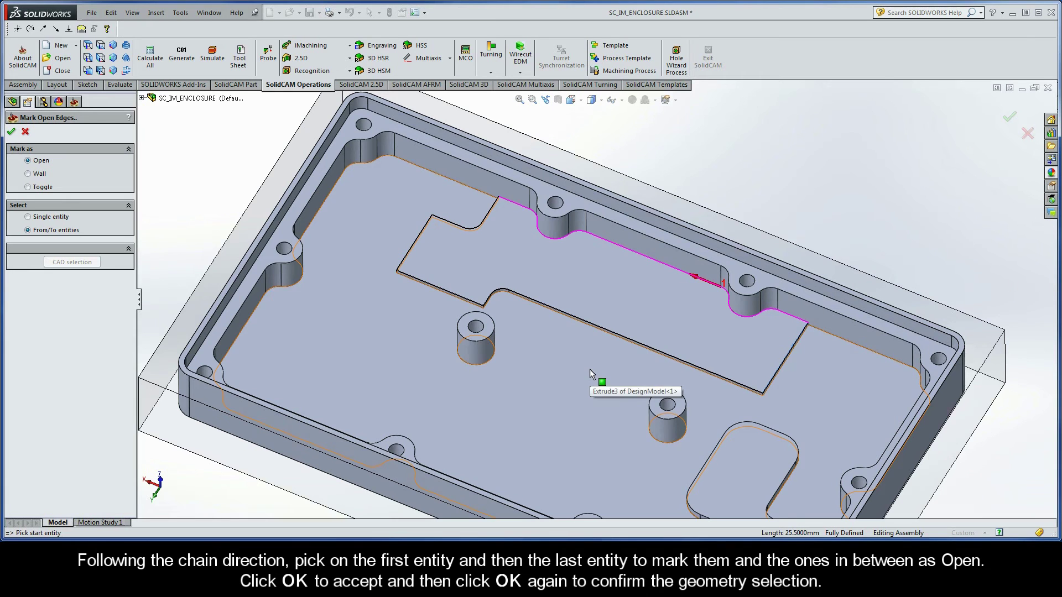
pyautogui.click(11, 132)
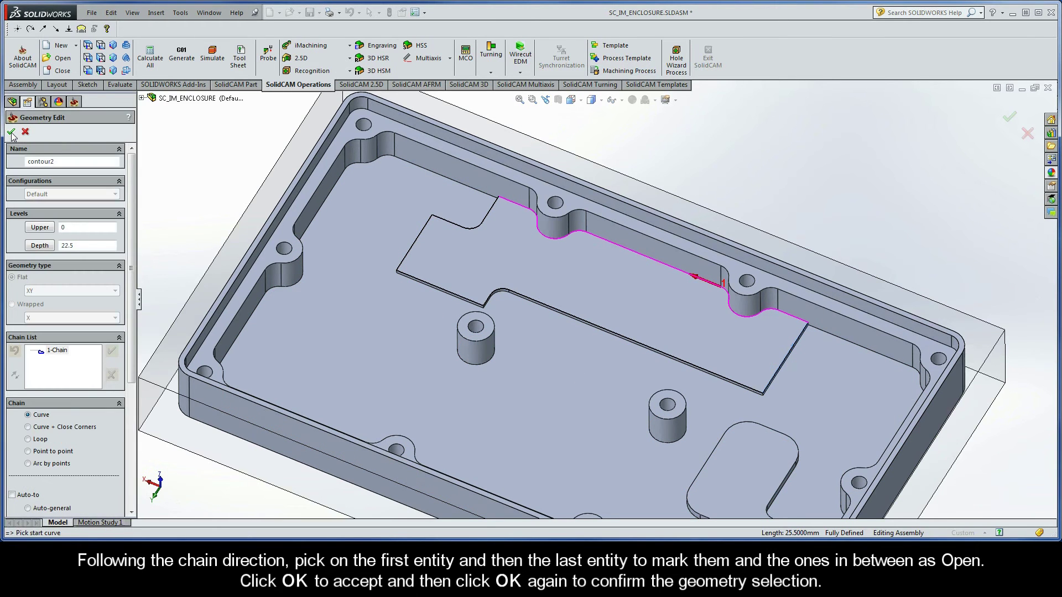
pyautogui.click(11, 132)
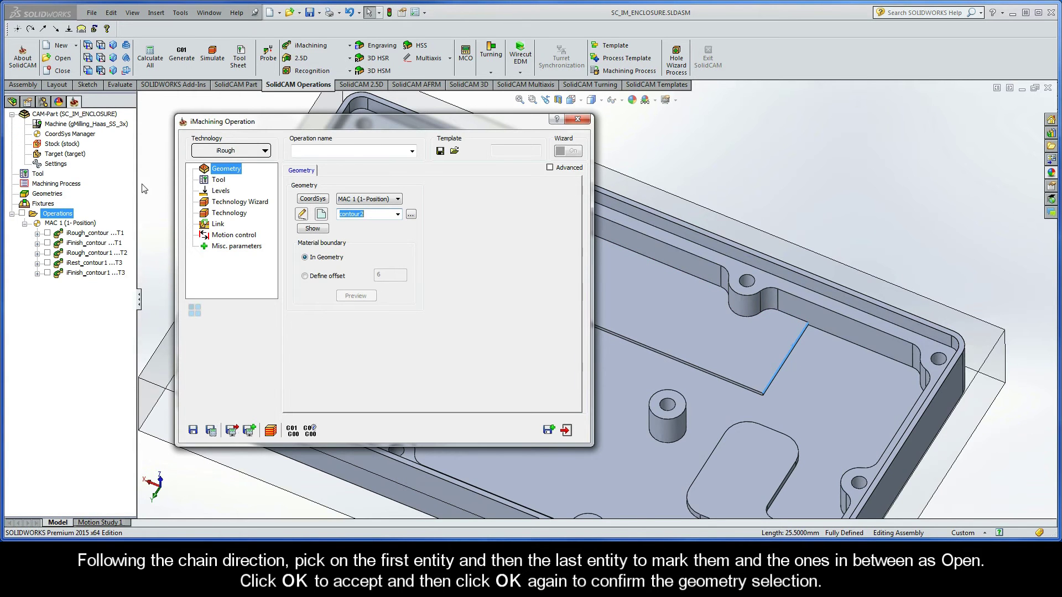
# - Assign tool 2, the 9.5 mm end mill, to iRough_contour2
pyautogui.click(220, 181)
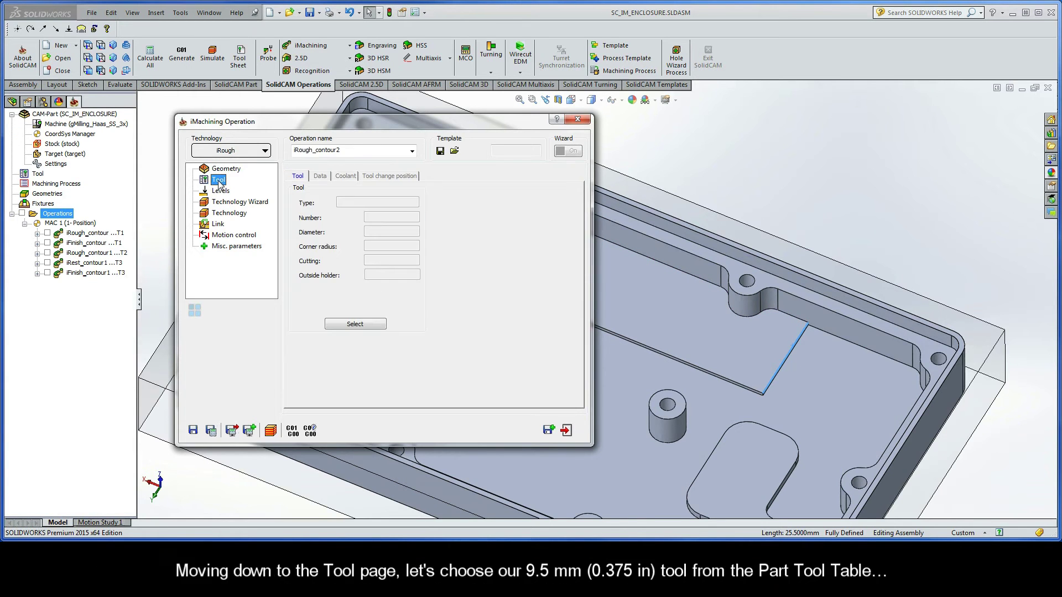
pyautogui.click(354, 323)
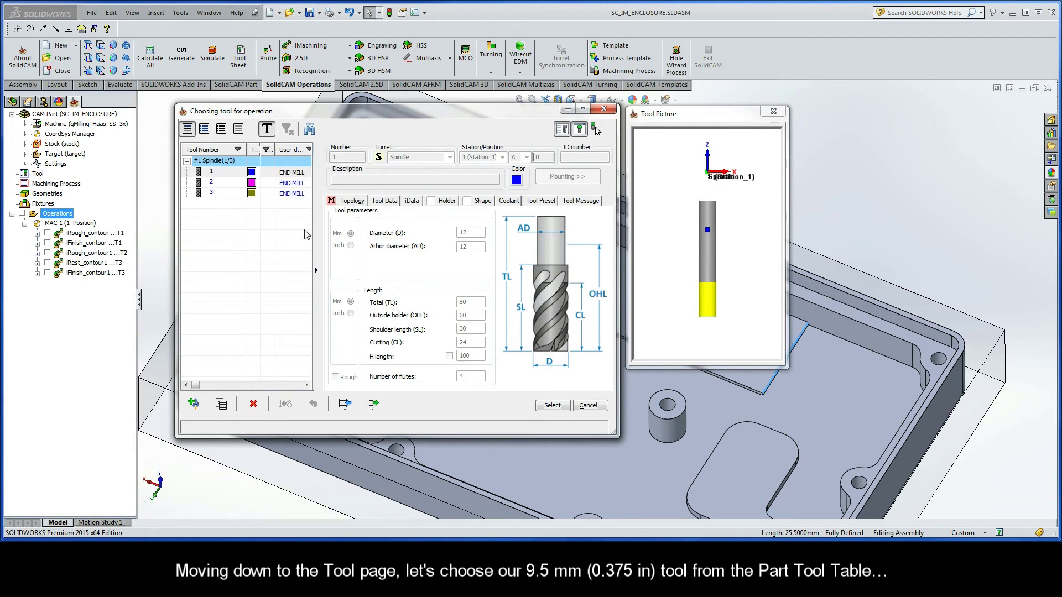
pyautogui.click(291, 184)
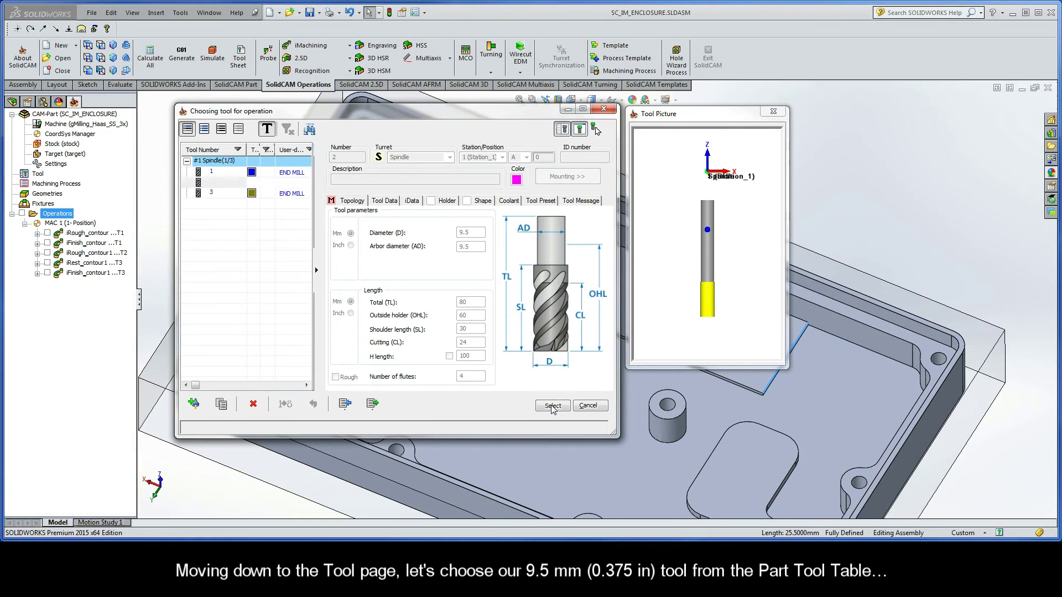
pyautogui.click(552, 407)
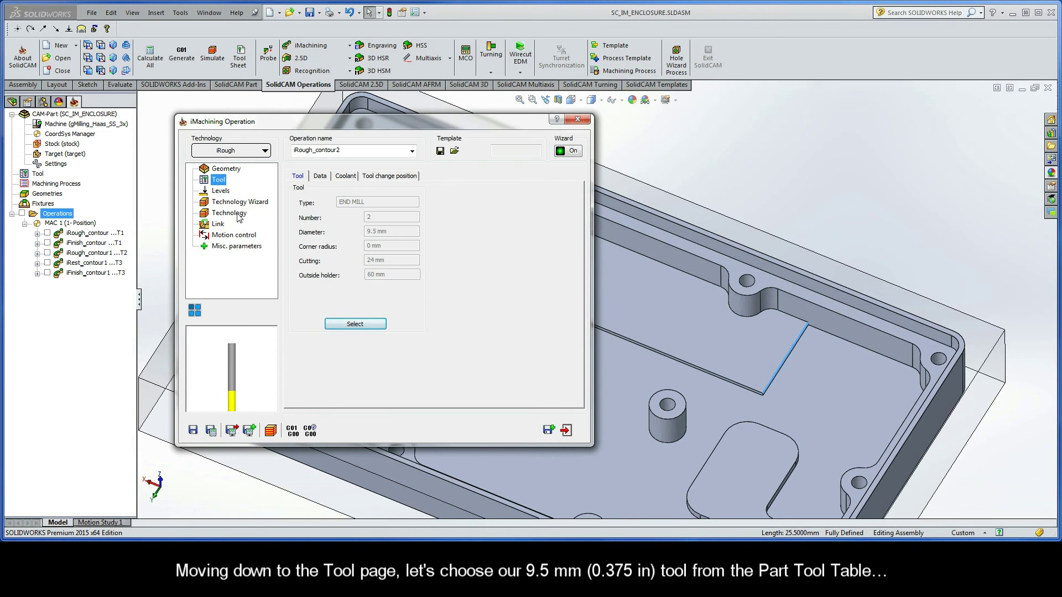
pyautogui.click(224, 192)
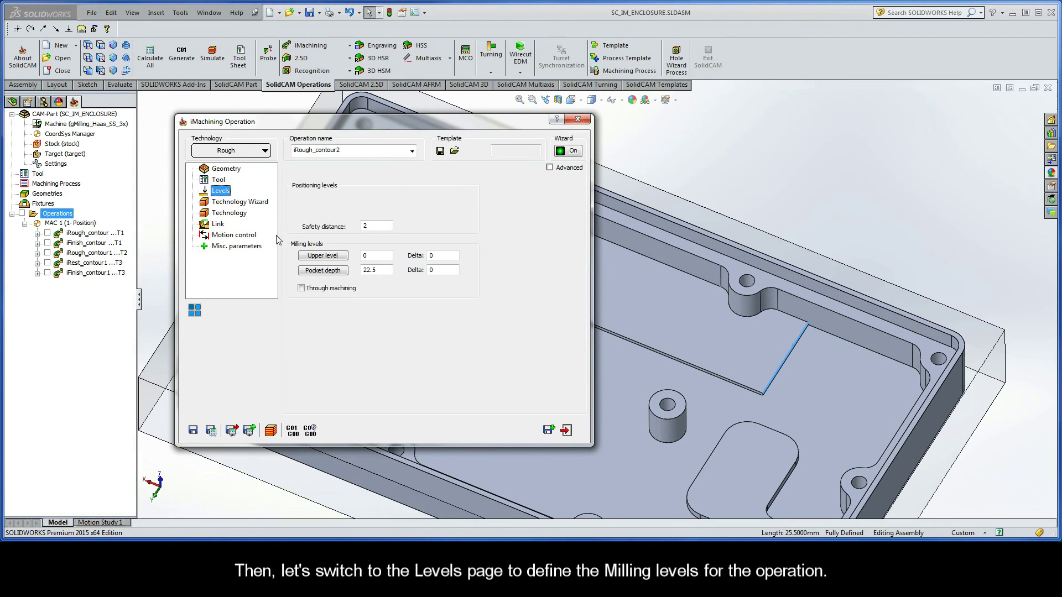
# - Set the upper level at the stock top (Z 0) and pocket depth at the elevated face (-14)
pyautogui.click(324, 256)
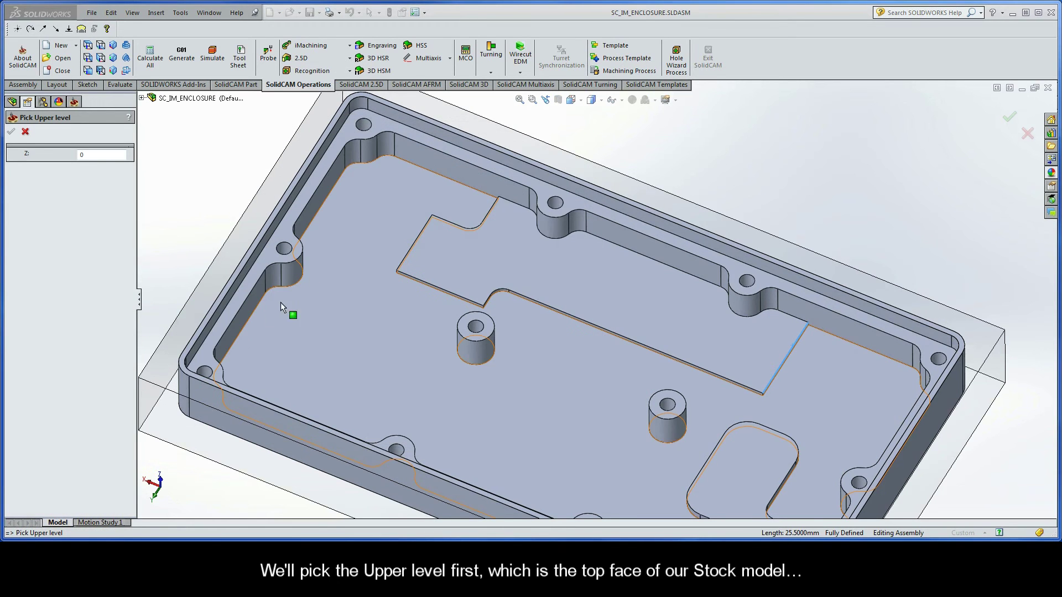
pyautogui.click(164, 362)
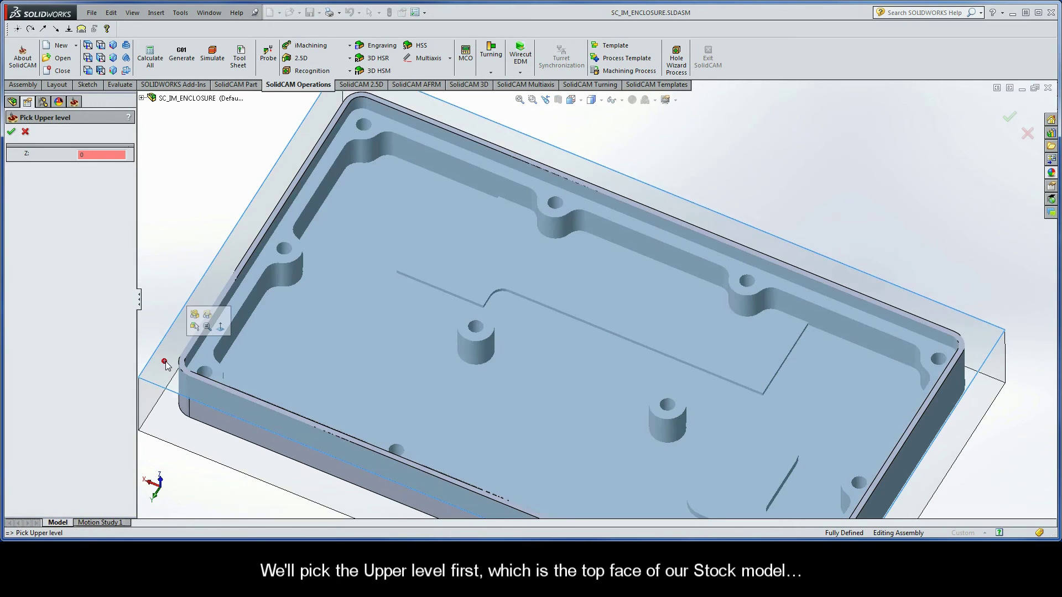
pyautogui.click(12, 131)
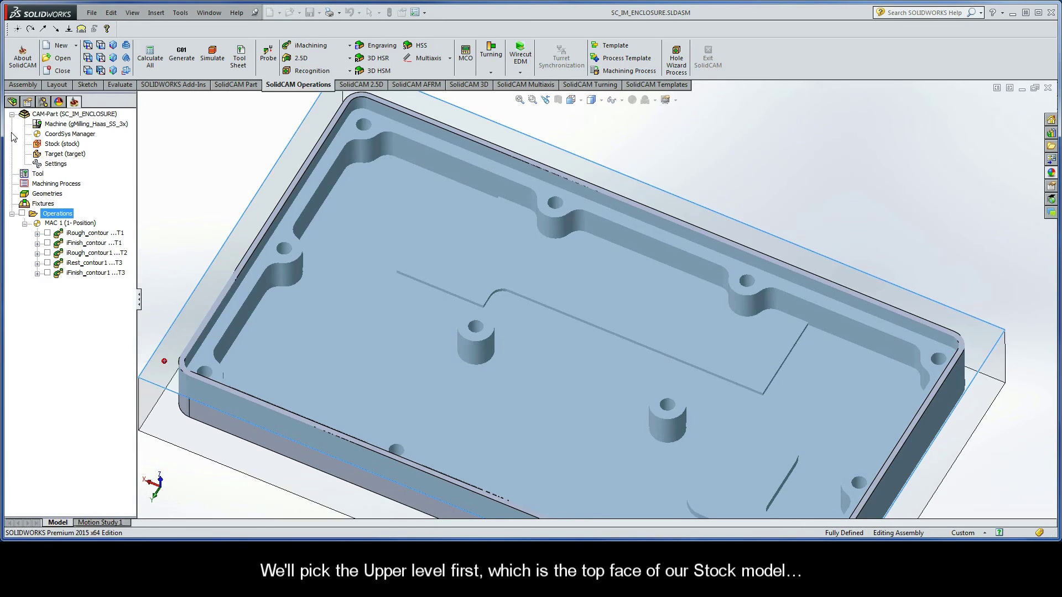
pyautogui.click(324, 271)
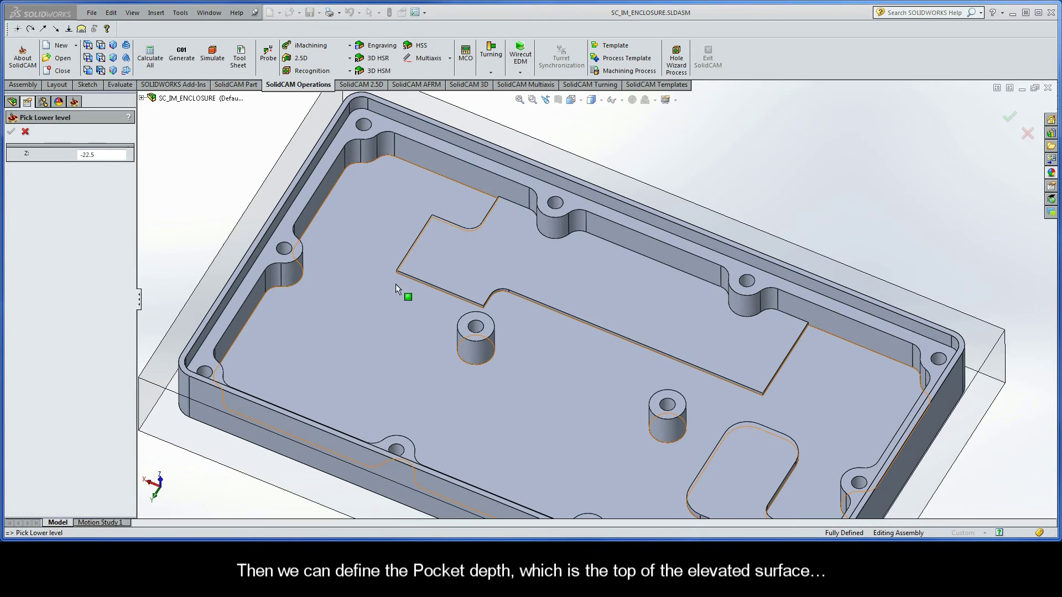
pyautogui.click(446, 262)
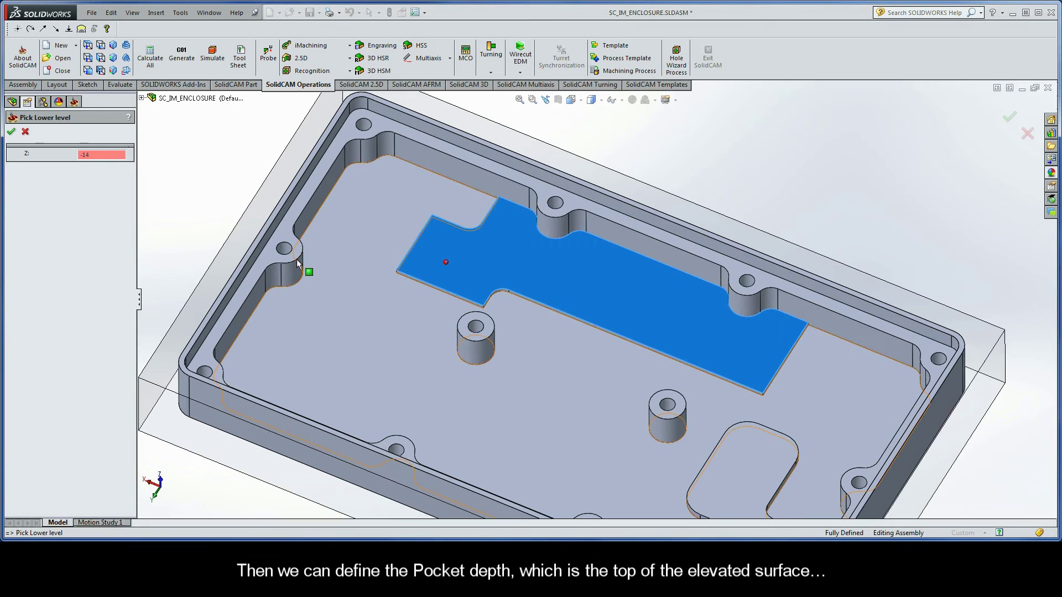
pyautogui.click(11, 133)
pyautogui.click(242, 203)
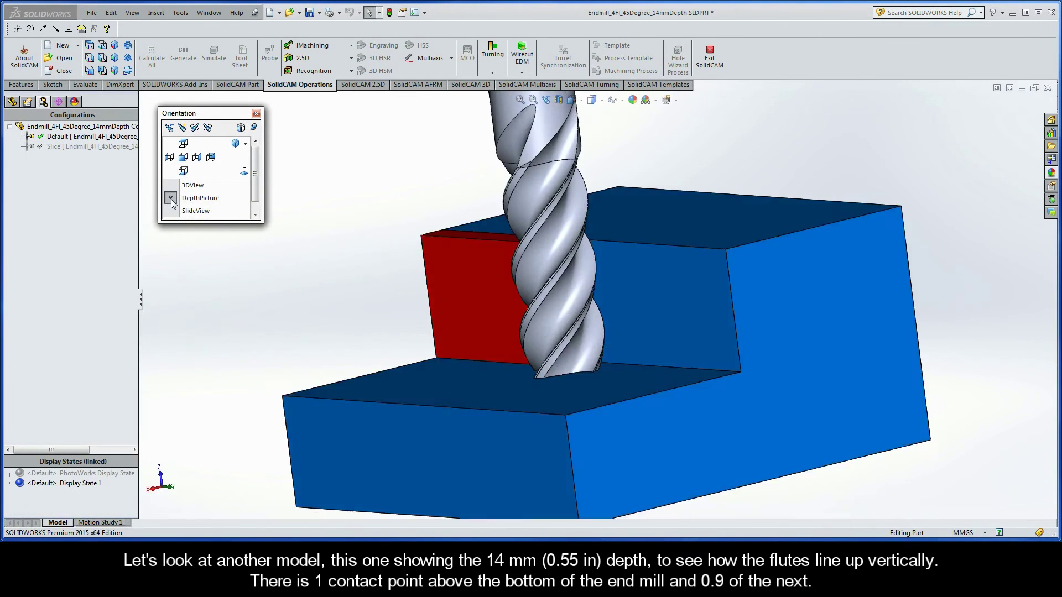
pyautogui.click(171, 199)
# - Show the end mill's Slice configuration at 14 mm depth, then restore the Default model
pyautogui.click(128, 148)
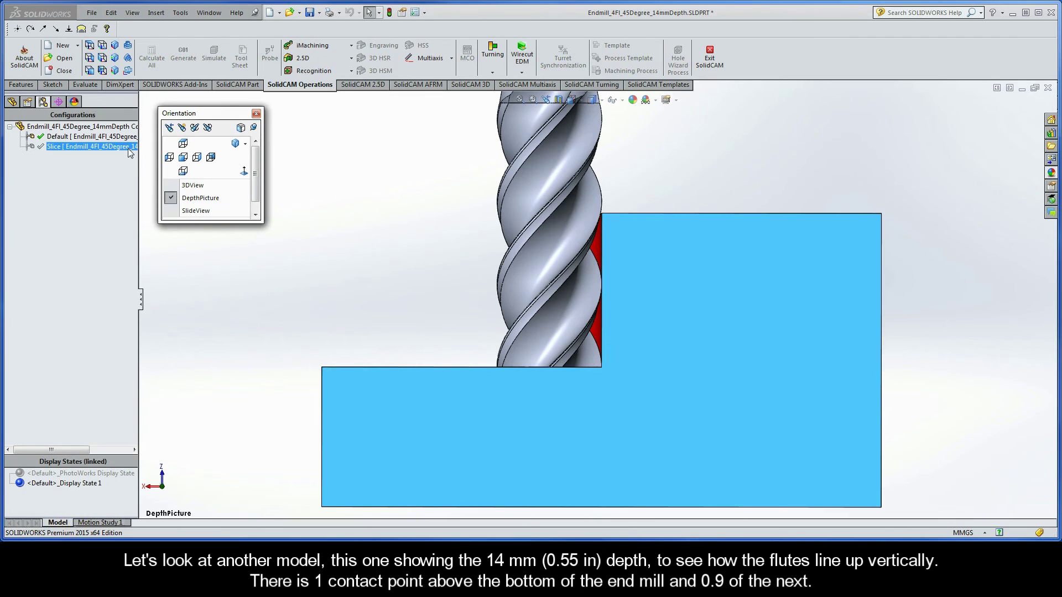
pyautogui.doubleClick(128, 147)
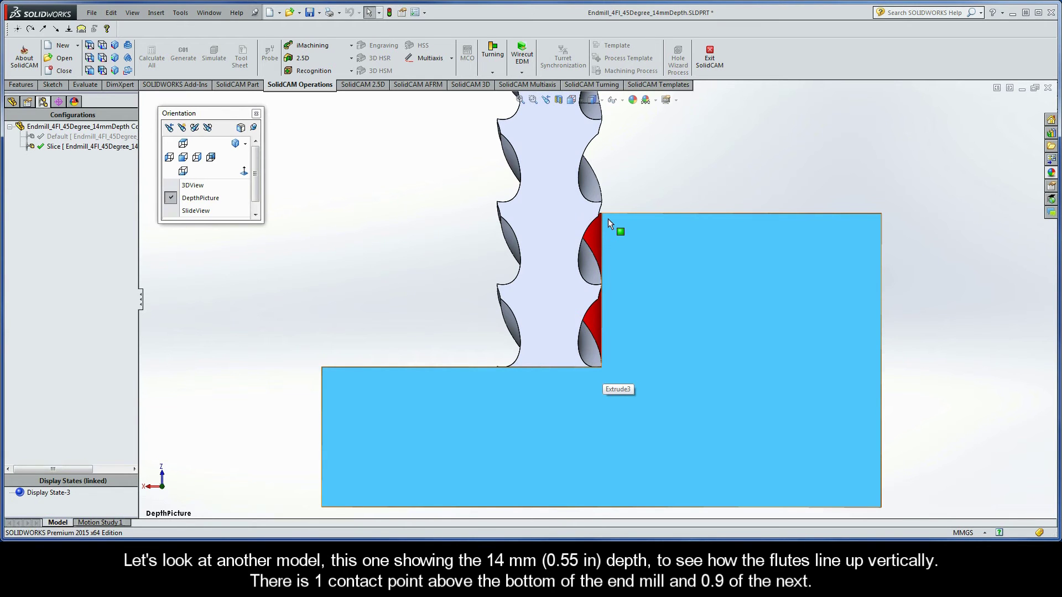
pyautogui.doubleClick(122, 136)
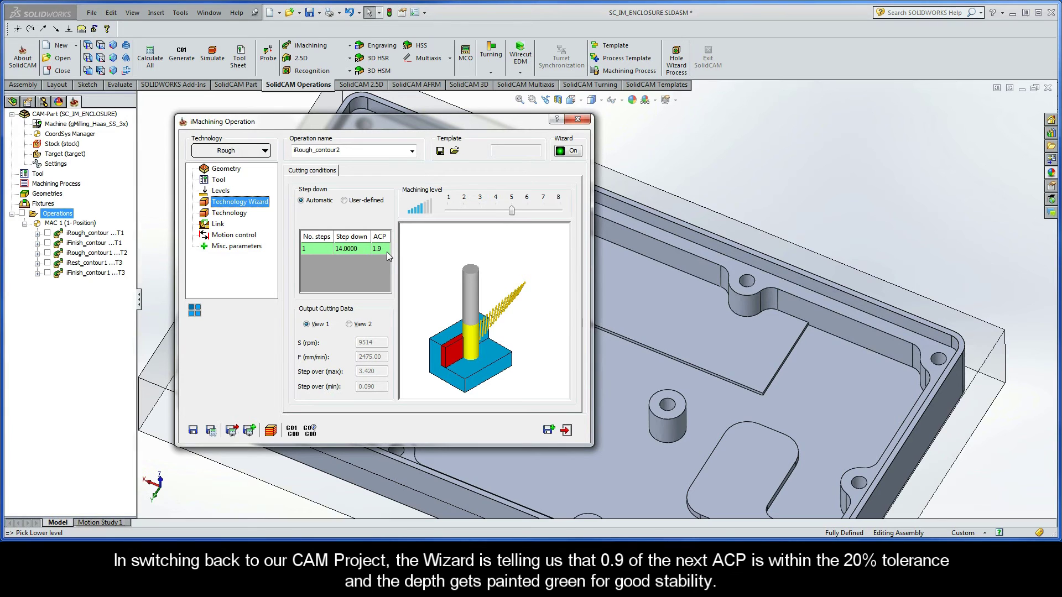
# - Save and calculate iRough_contour2, then exit its operation dialog
pyautogui.click(211, 431)
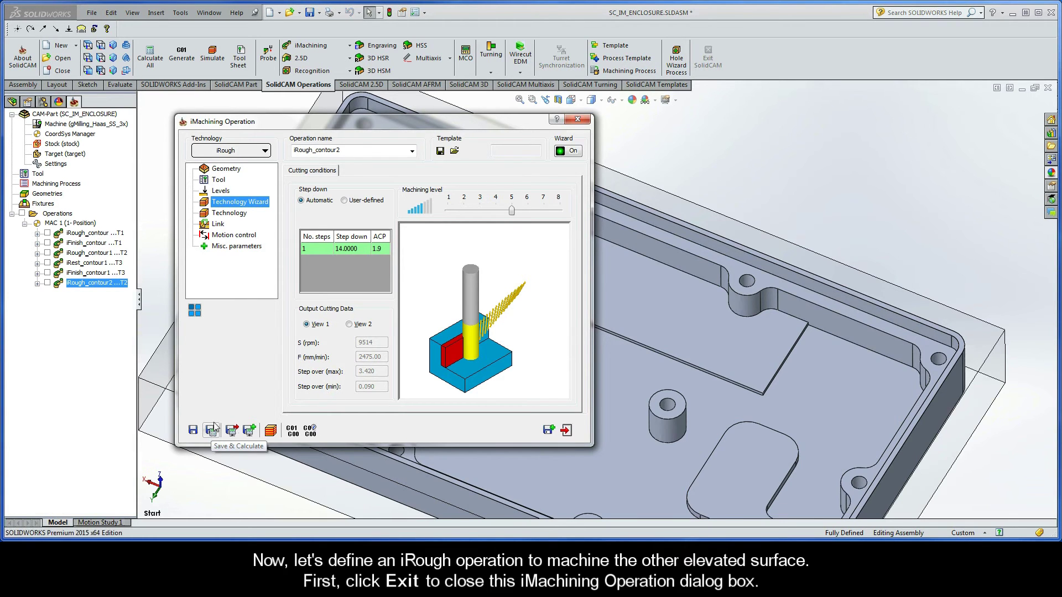
pyautogui.press('Escape')
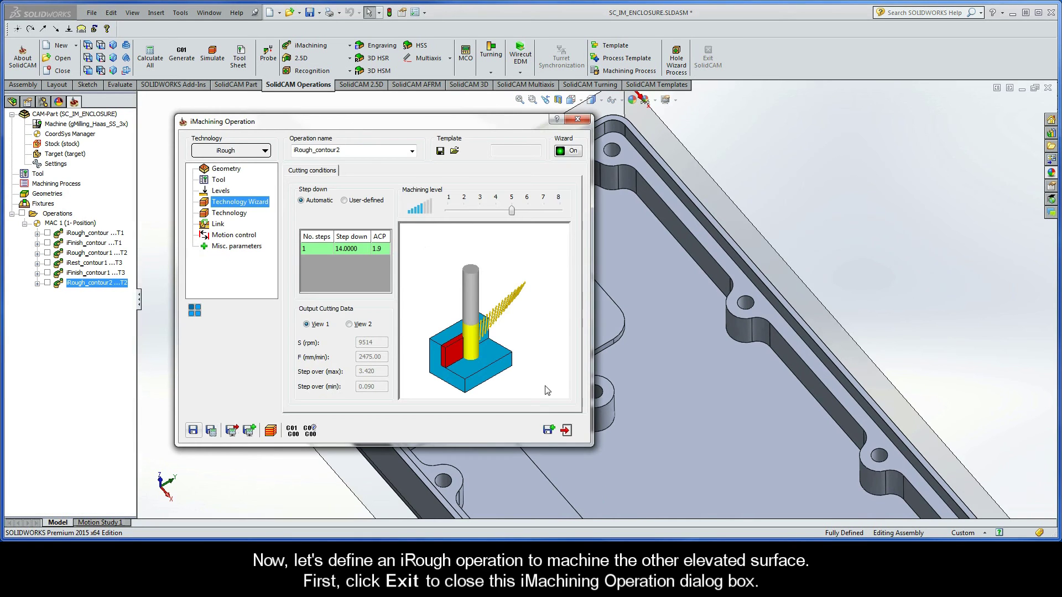
pyautogui.click(565, 429)
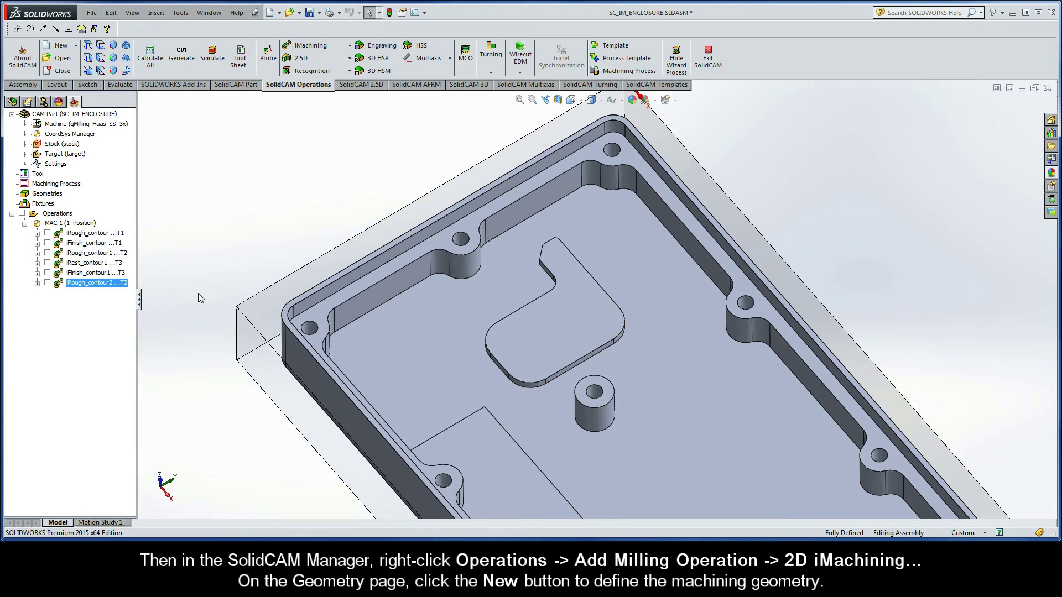
# - Add a new 2D iMachining operation and start a new geometry definition
pyautogui.rightClick(65, 217)
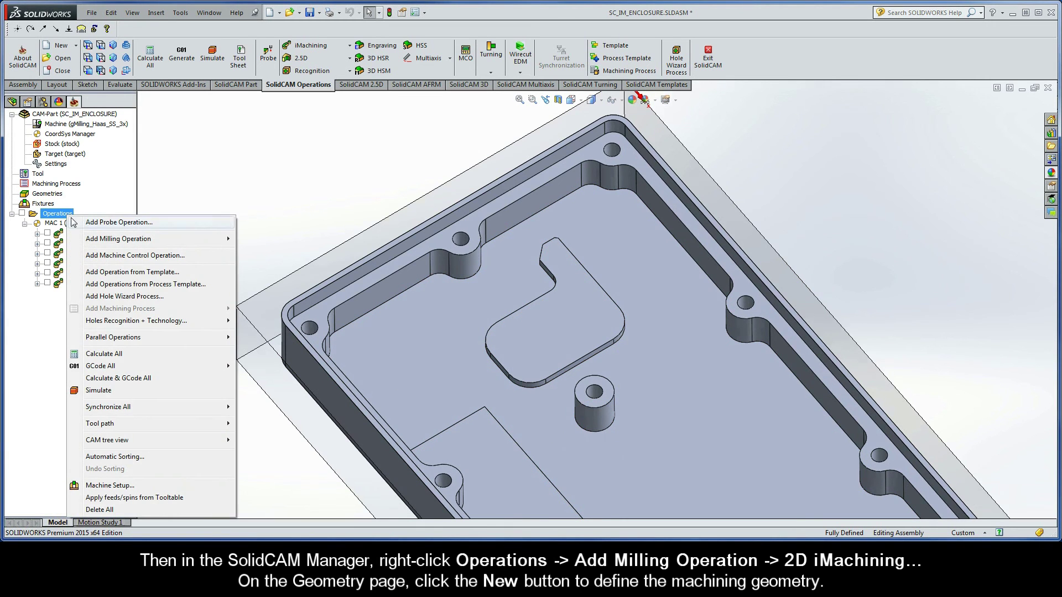
pyautogui.moveTo(128, 239)
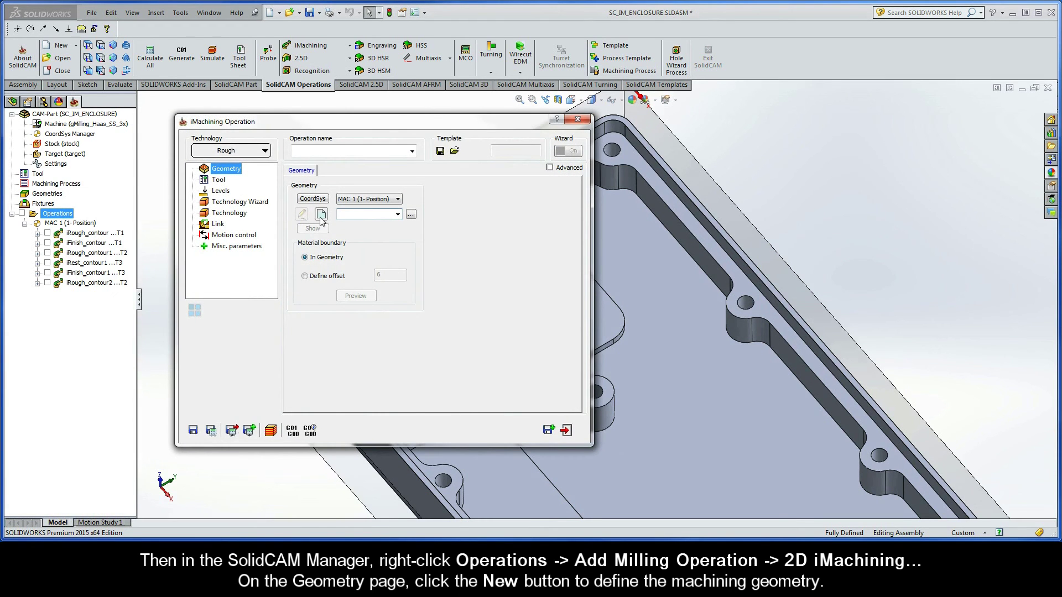
pyautogui.click(320, 215)
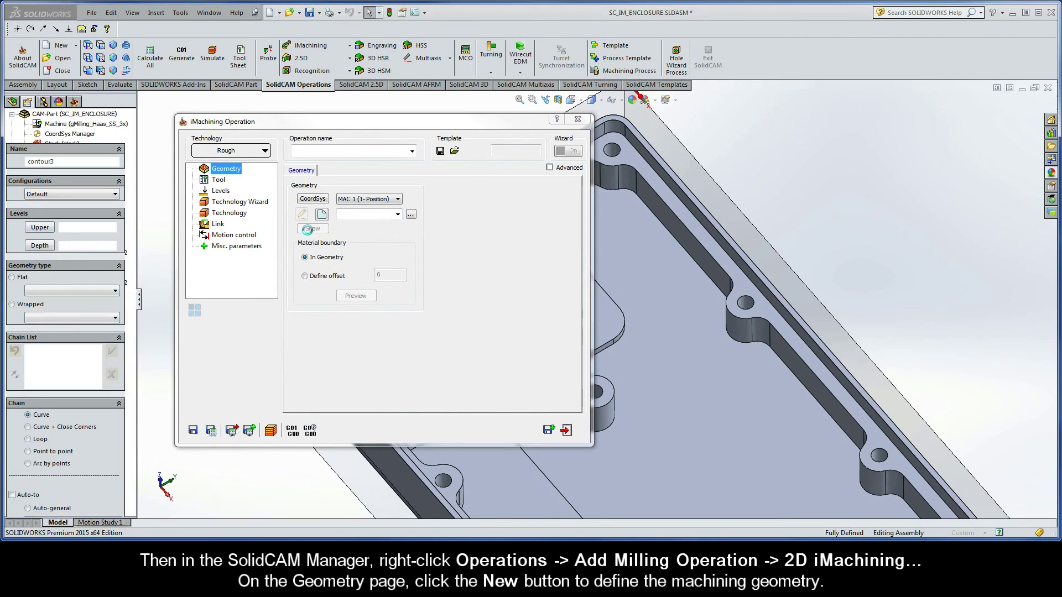
pyautogui.moveTo(132, 265); pyautogui.dragTo(131, 330)
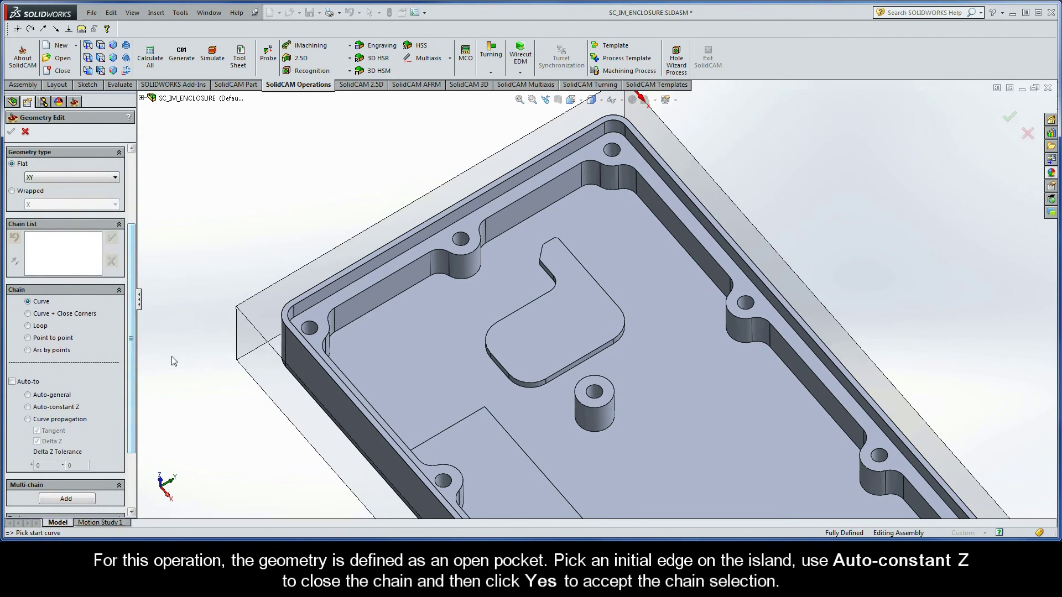
# - Chain the island's outline with Auto-constant Z, mark the chain as open, and confirm contour3
pyautogui.click(503, 373)
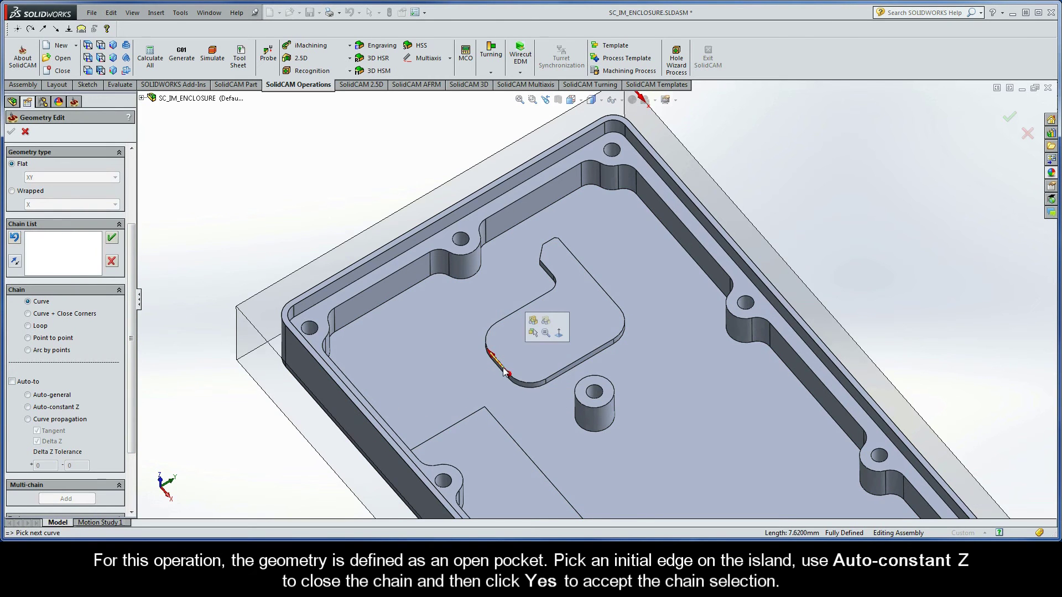
pyautogui.click(28, 407)
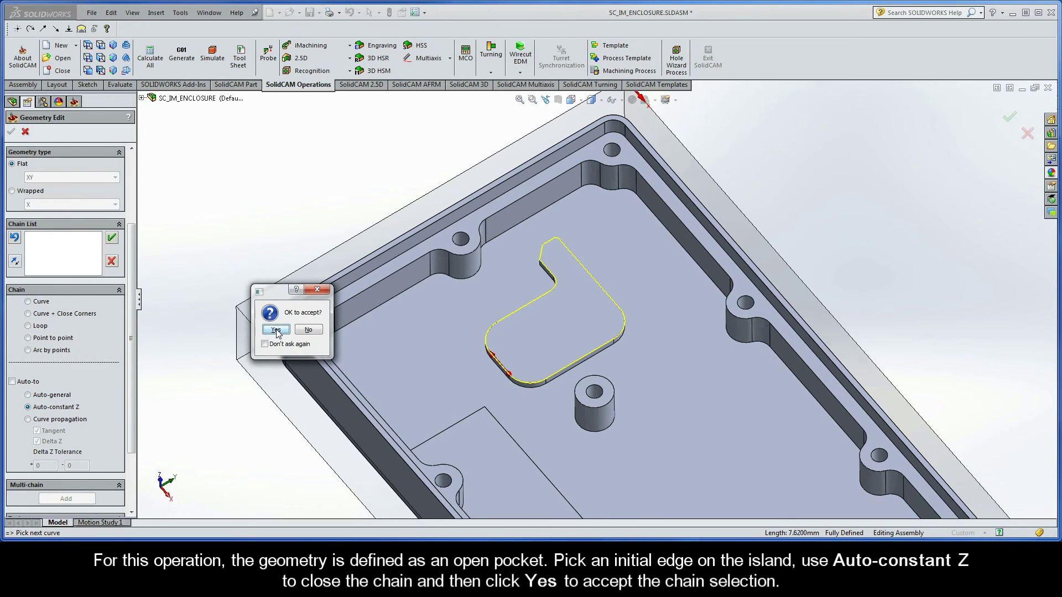
pyautogui.click(276, 330)
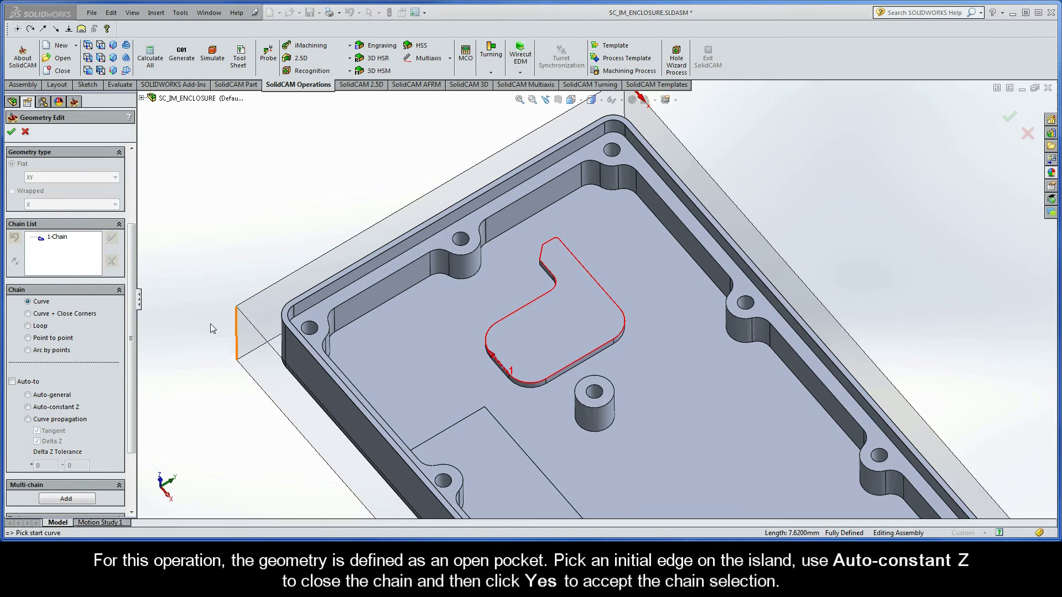
pyautogui.rightClick(61, 241)
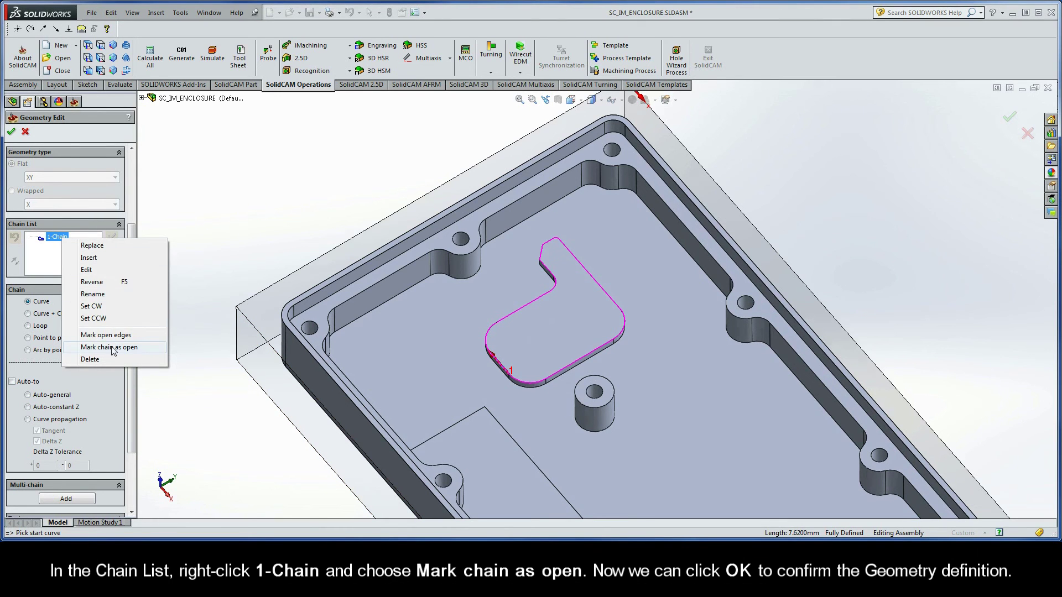
pyautogui.click(132, 347)
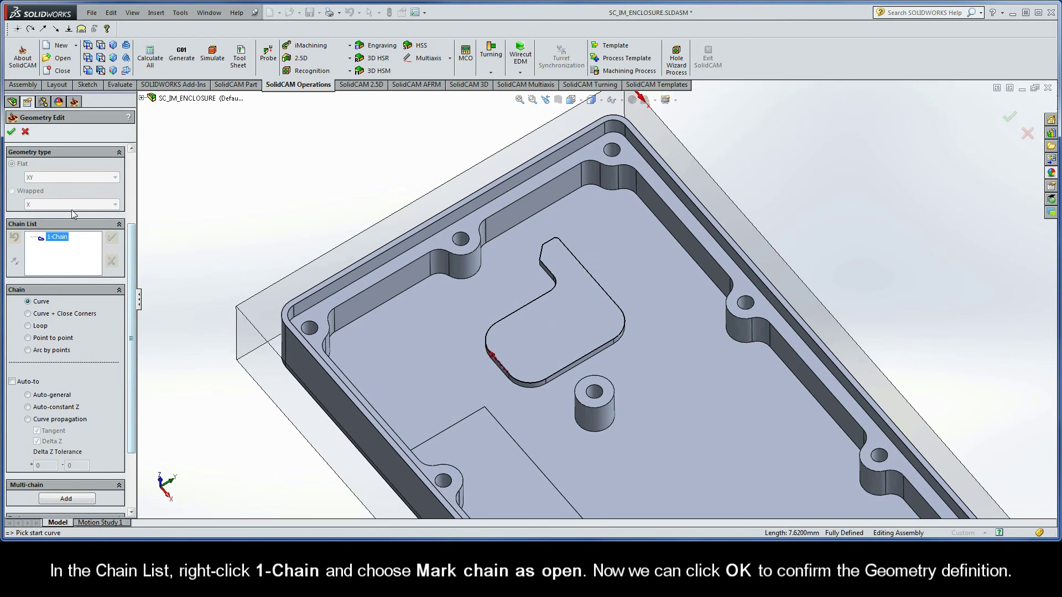
pyautogui.click(12, 131)
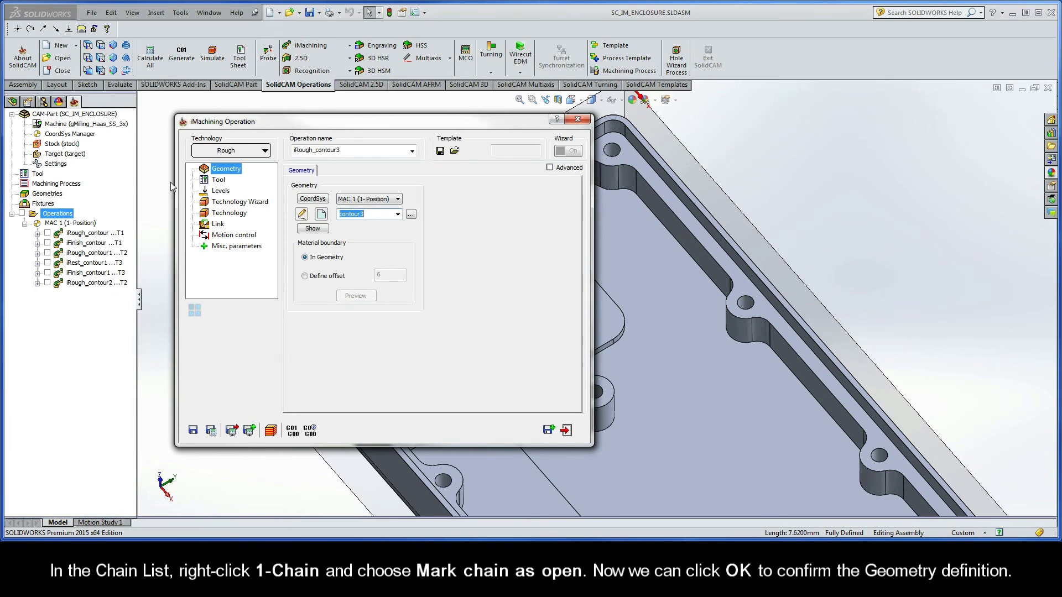
# - Assign tool 2, the 9.5 mm end mill, to iRough_contour3
pyautogui.click(219, 181)
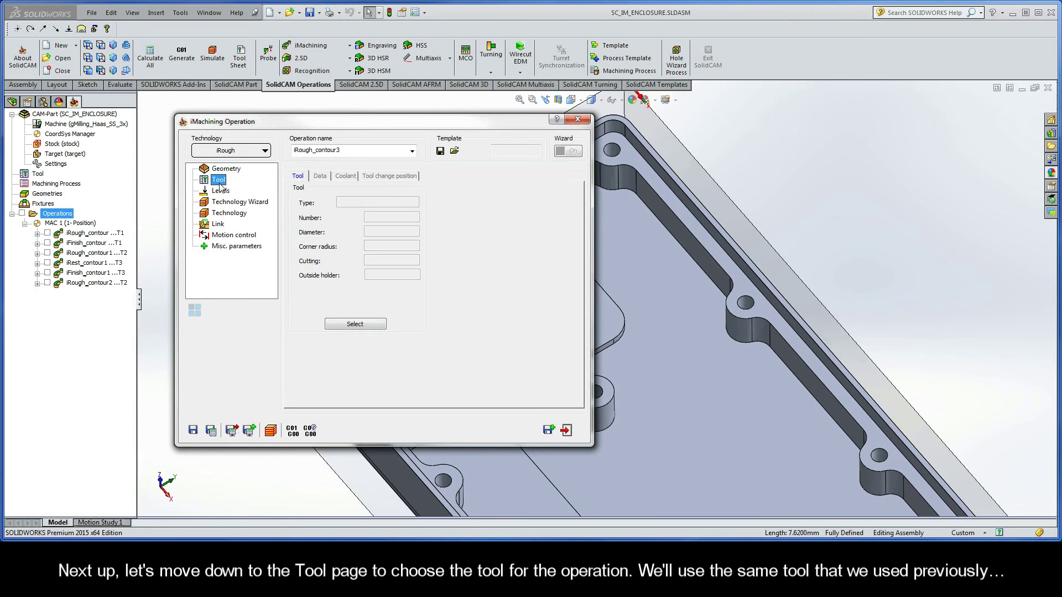
pyautogui.click(357, 325)
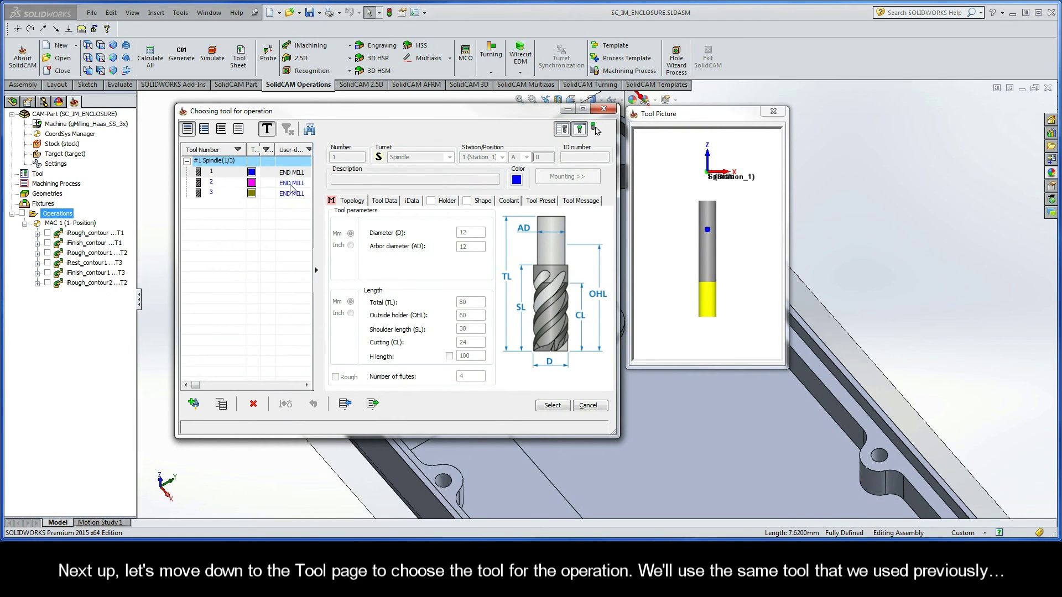
pyautogui.click(292, 186)
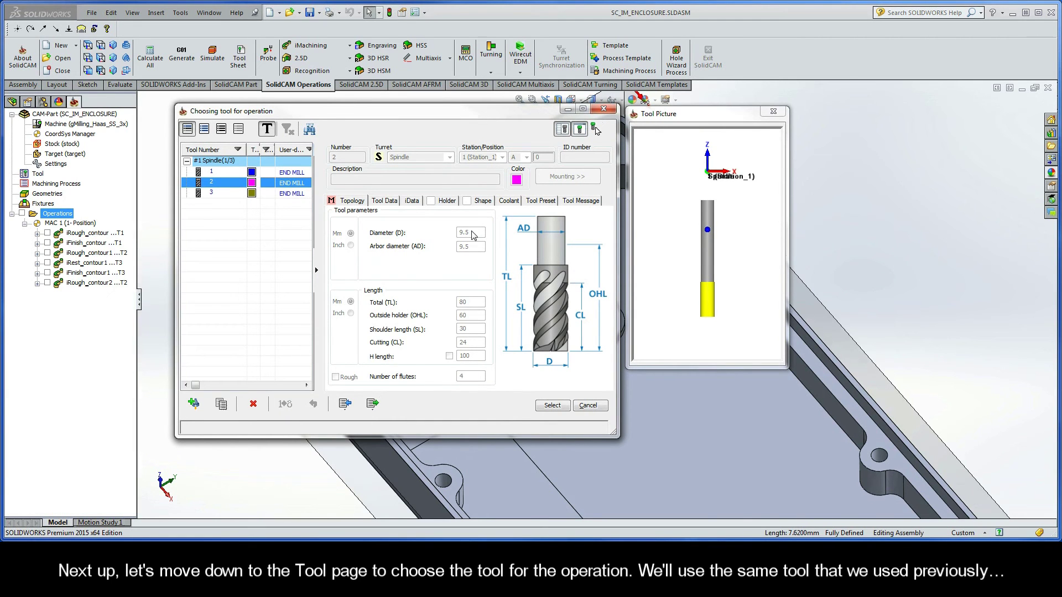
pyautogui.click(550, 405)
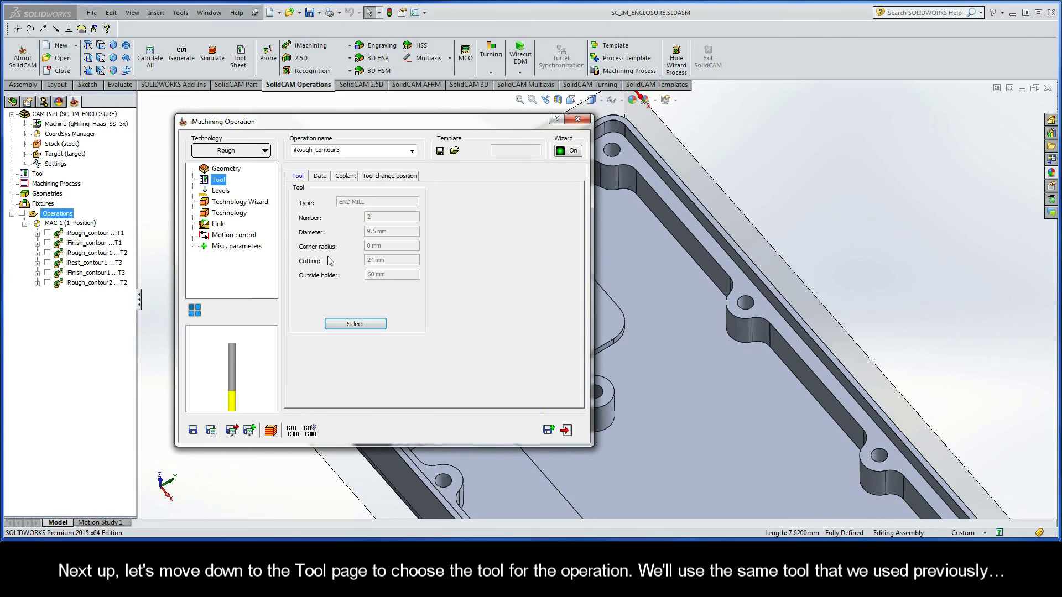
# - Set the upper level 0 at the stock top and pocket depth 13 at the island's top face
pyautogui.click(222, 193)
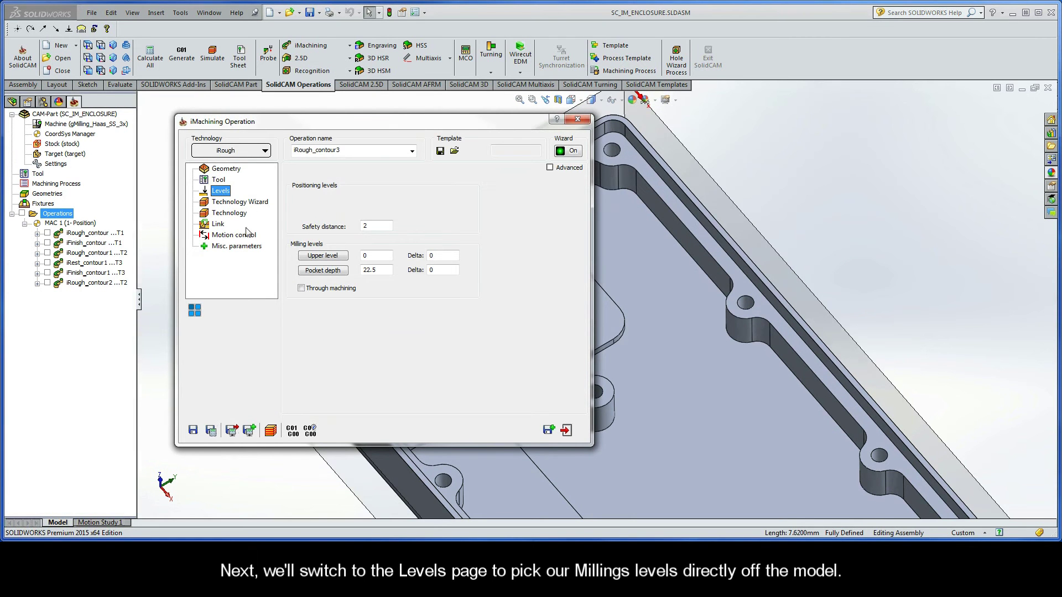
pyautogui.click(323, 258)
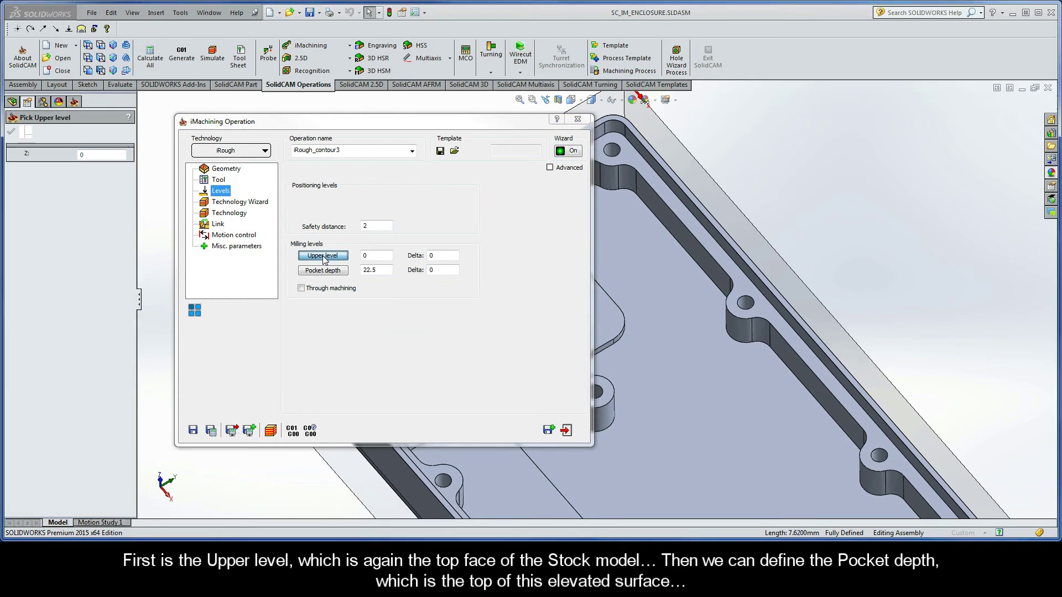
pyautogui.click(265, 312)
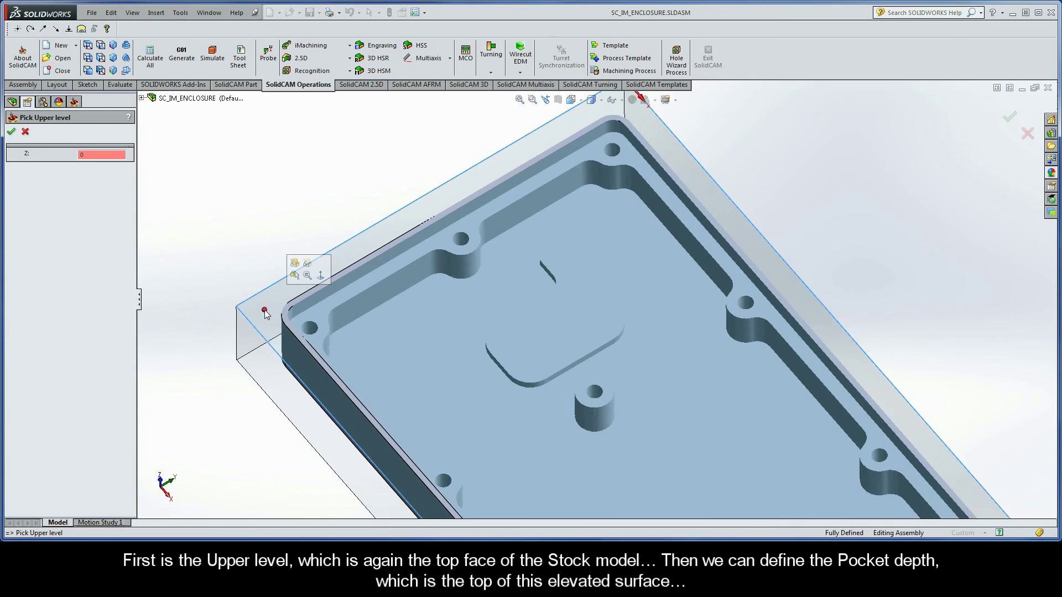
pyautogui.click(12, 132)
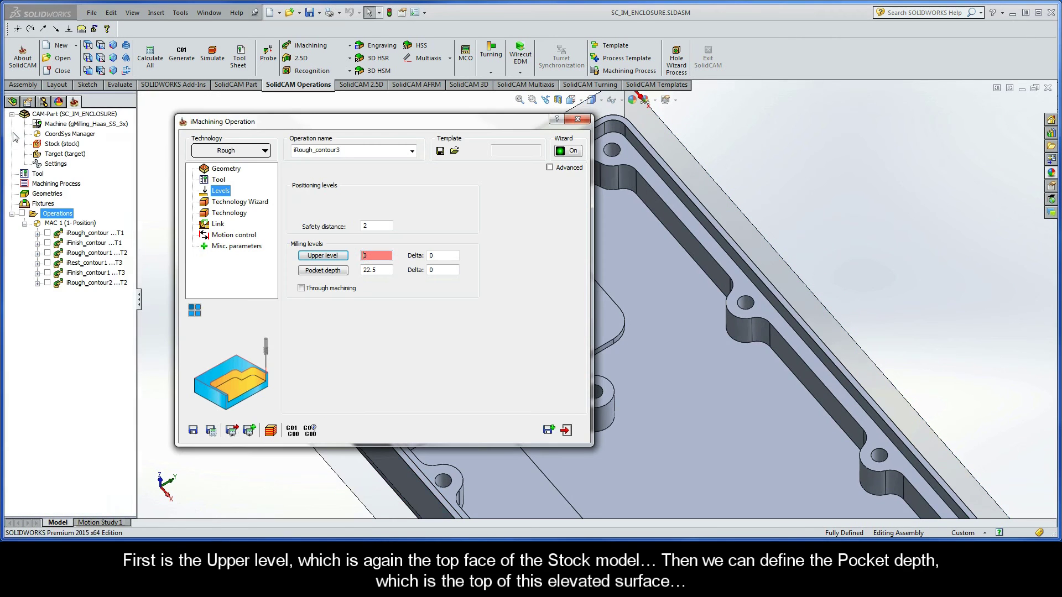
pyautogui.click(324, 272)
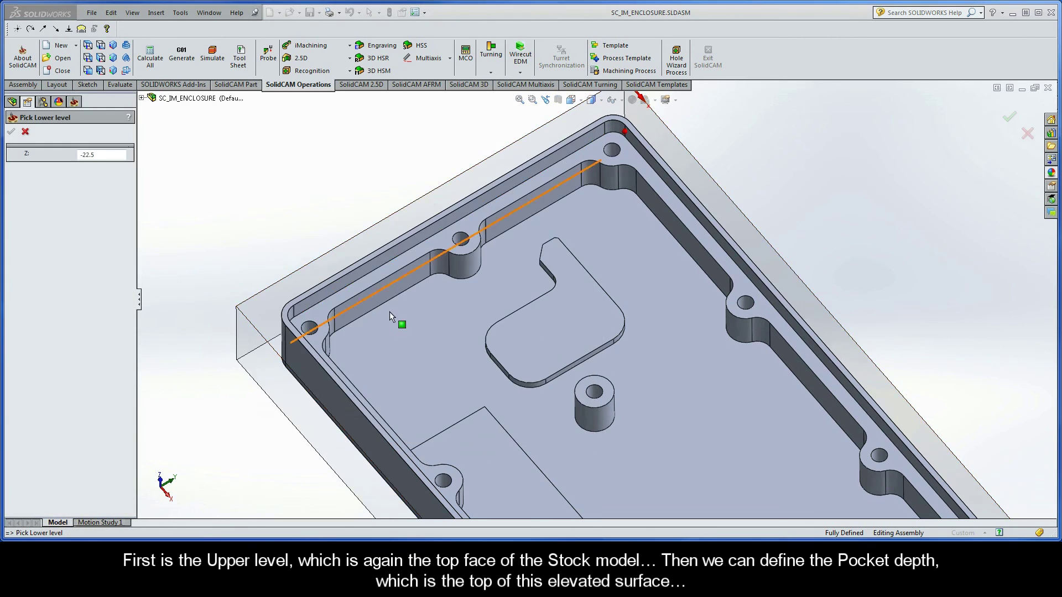
pyautogui.click(528, 336)
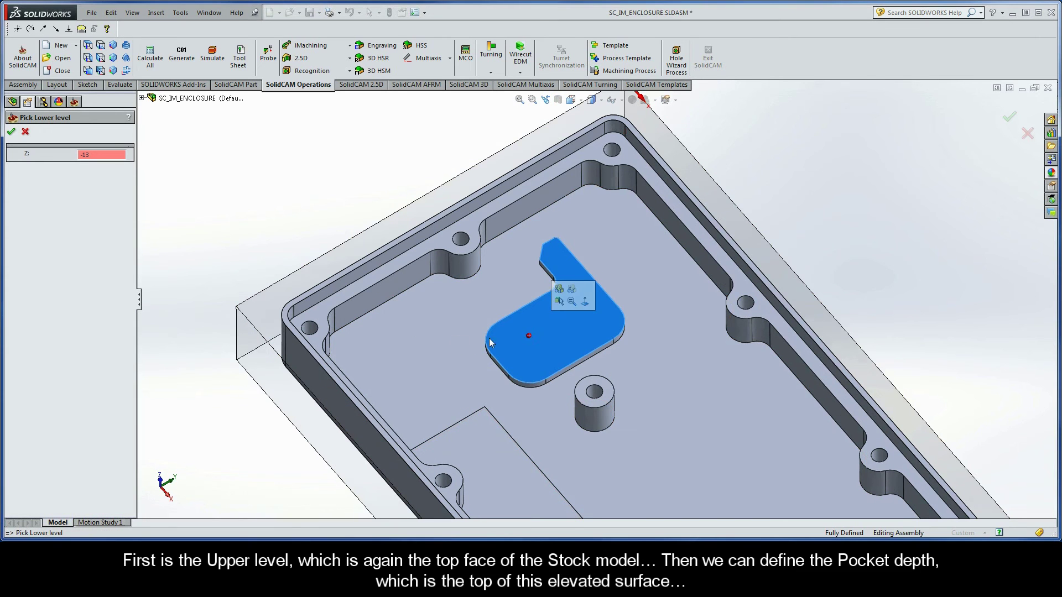
pyautogui.click(11, 132)
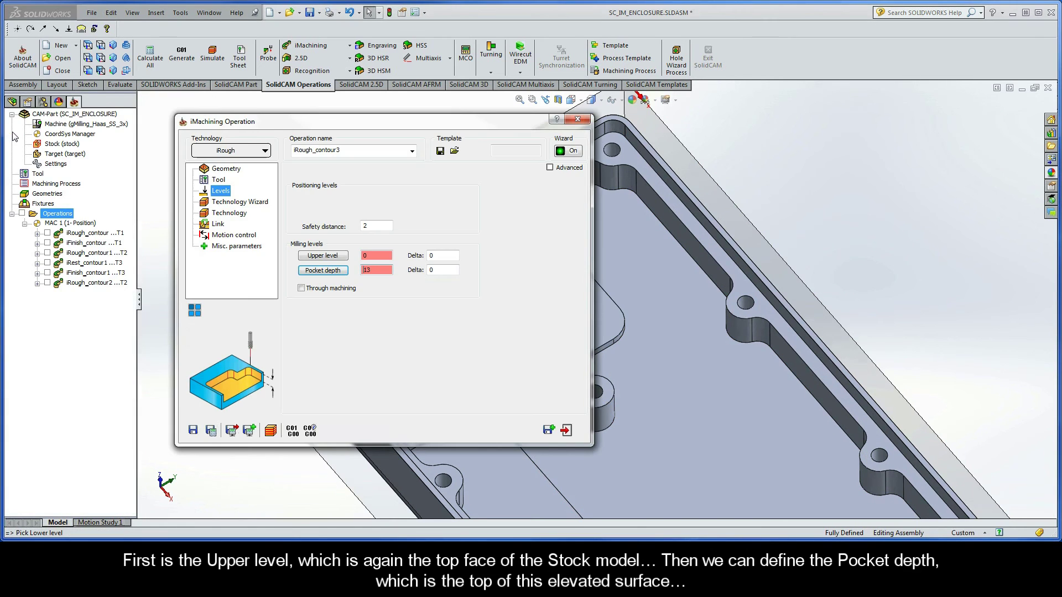
pyautogui.click(232, 204)
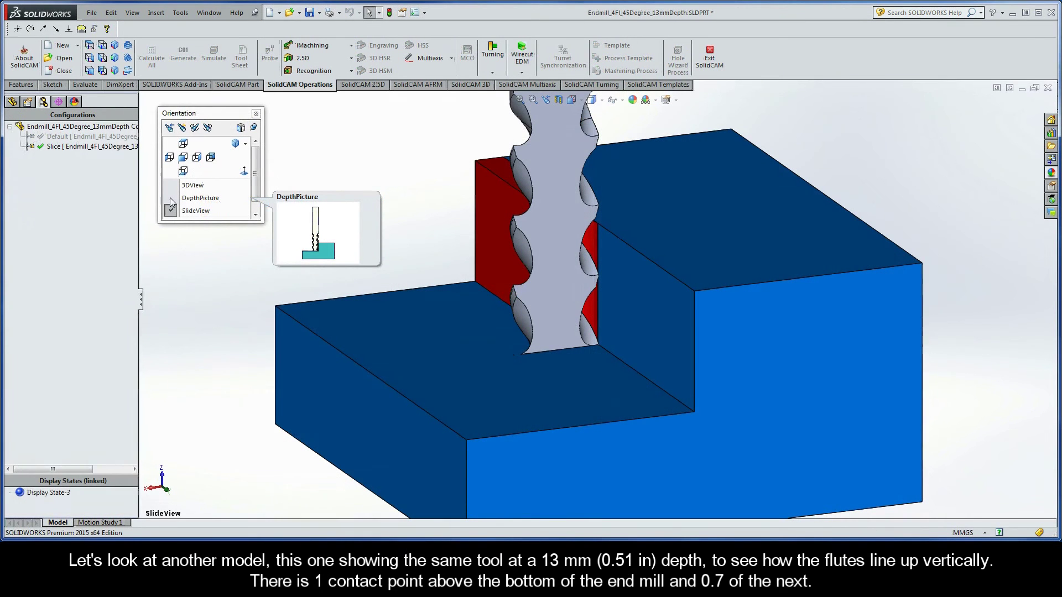
pyautogui.click(171, 198)
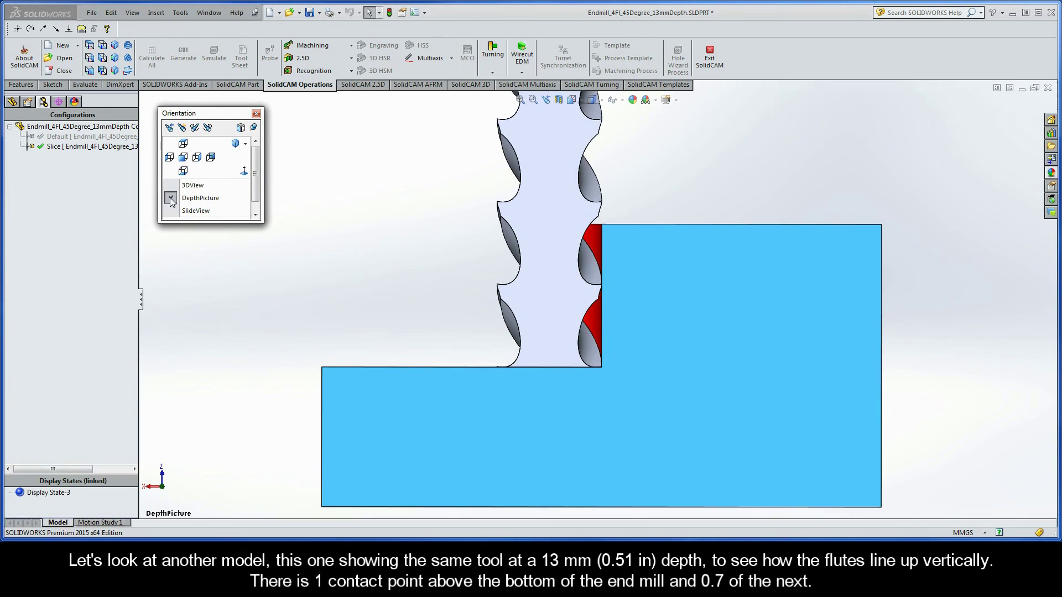
pyautogui.doubleClick(129, 137)
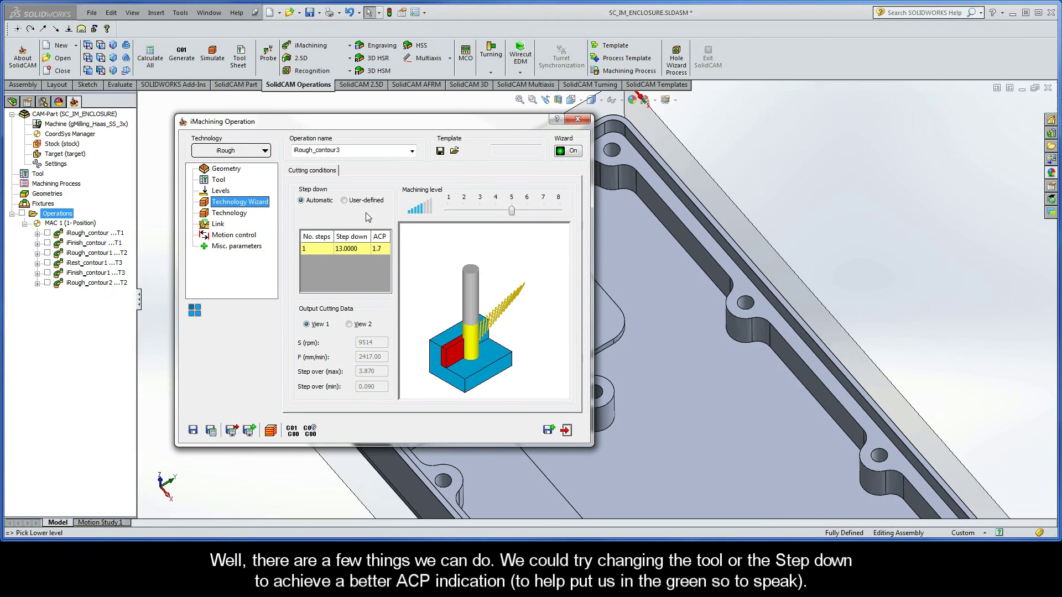
# - Lower the machining level from 5 to 3, then save, calculate and close iRough_contour3
pyautogui.click(512, 212)
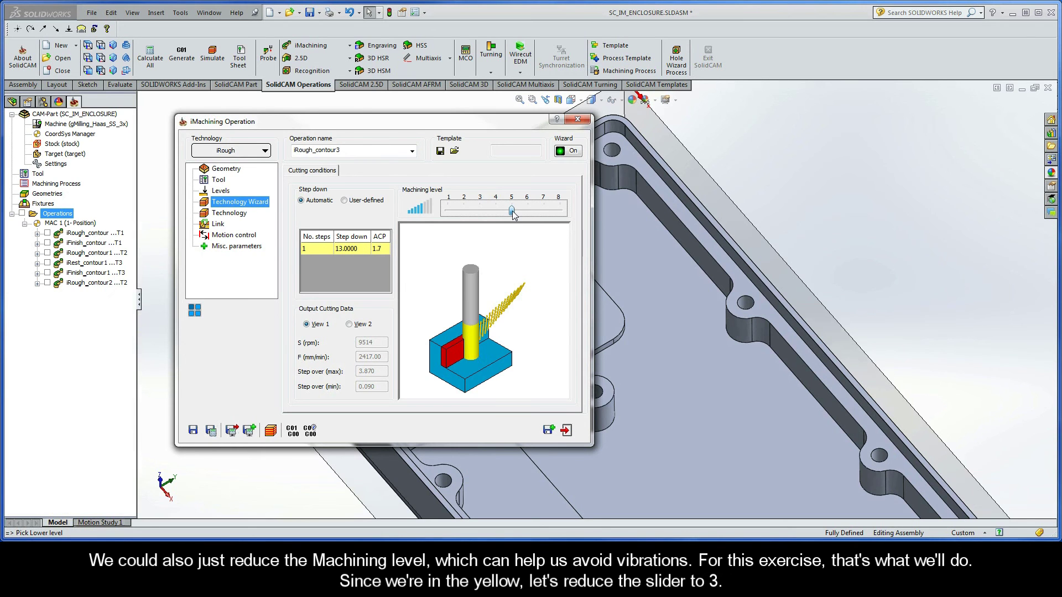
pyautogui.moveTo(513, 214); pyautogui.dragTo(481, 214)
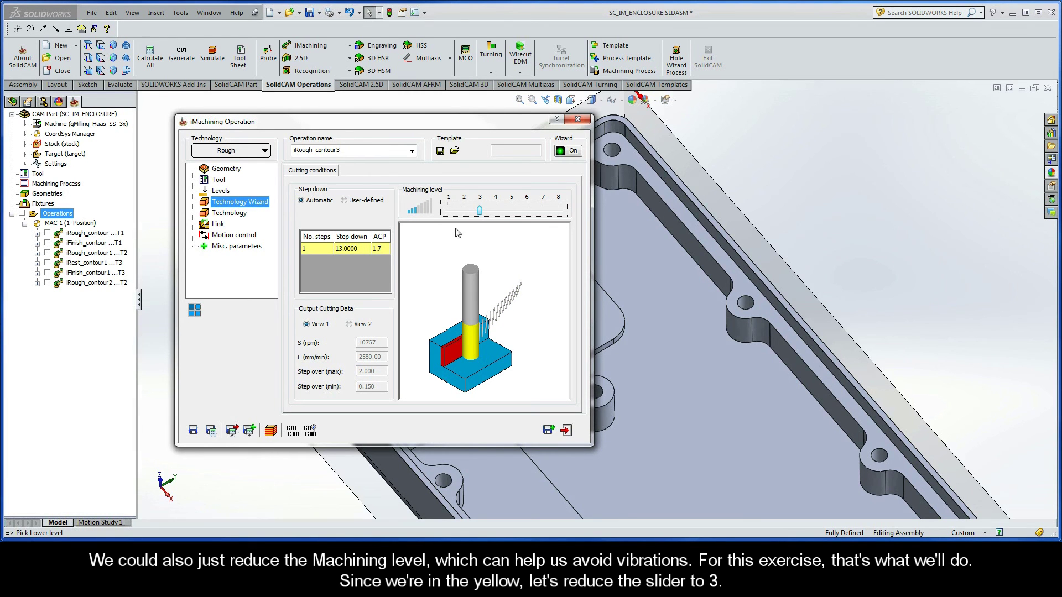
pyautogui.click(211, 432)
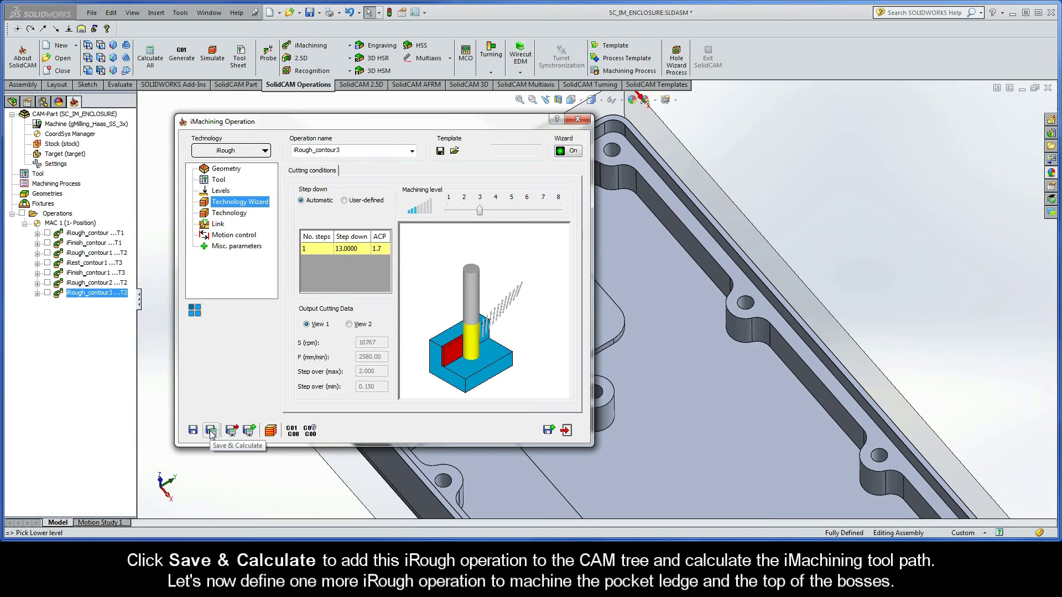
pyautogui.click(567, 432)
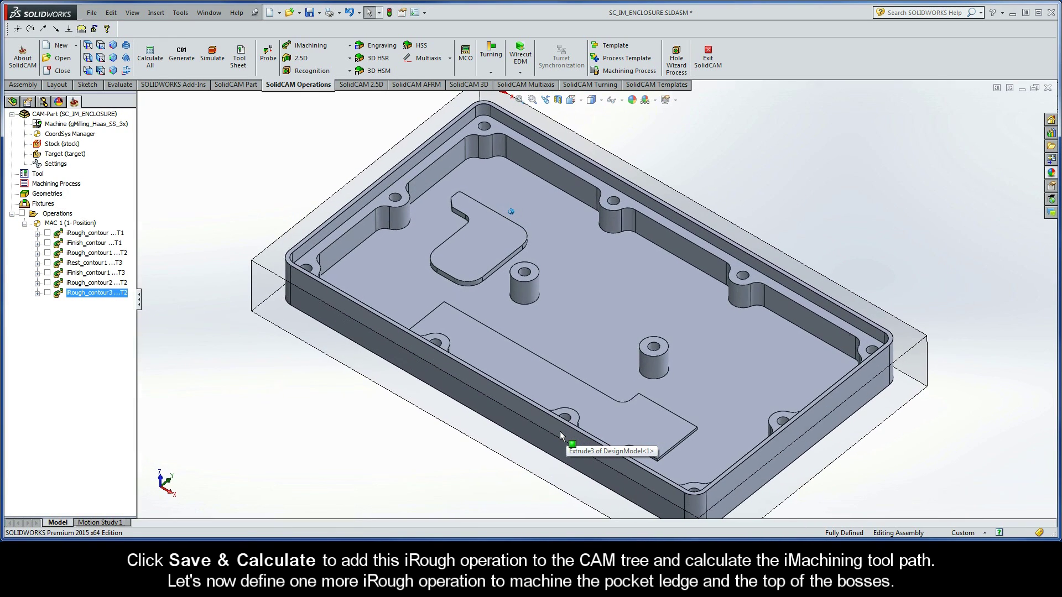
# - Add a new 2D iMachining iRough operation and begin defining geometry contour4
pyautogui.rightClick(60, 214)
pyautogui.moveTo(105, 238)
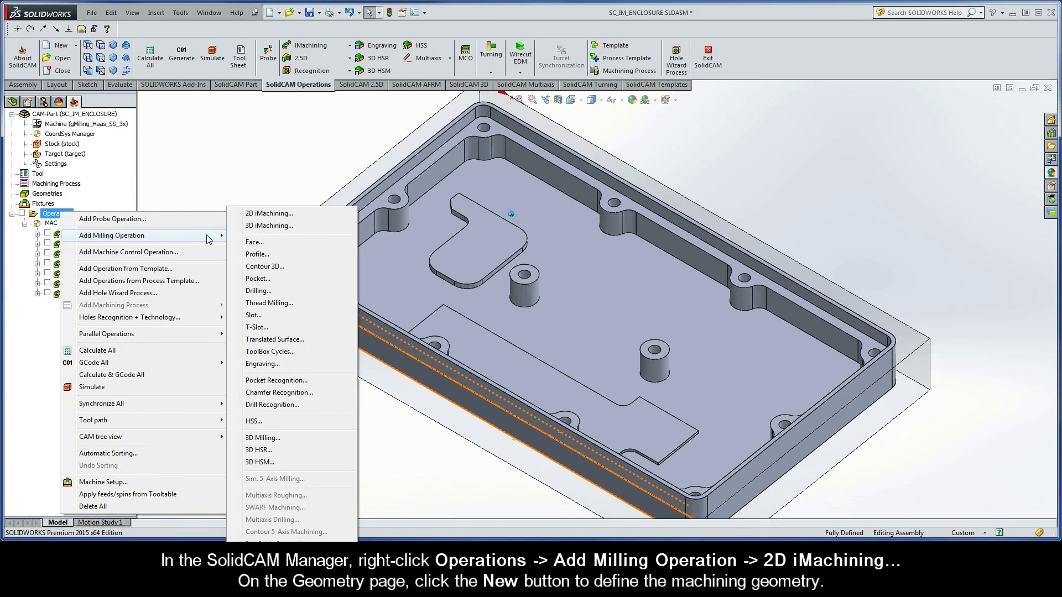
pyautogui.click(268, 213)
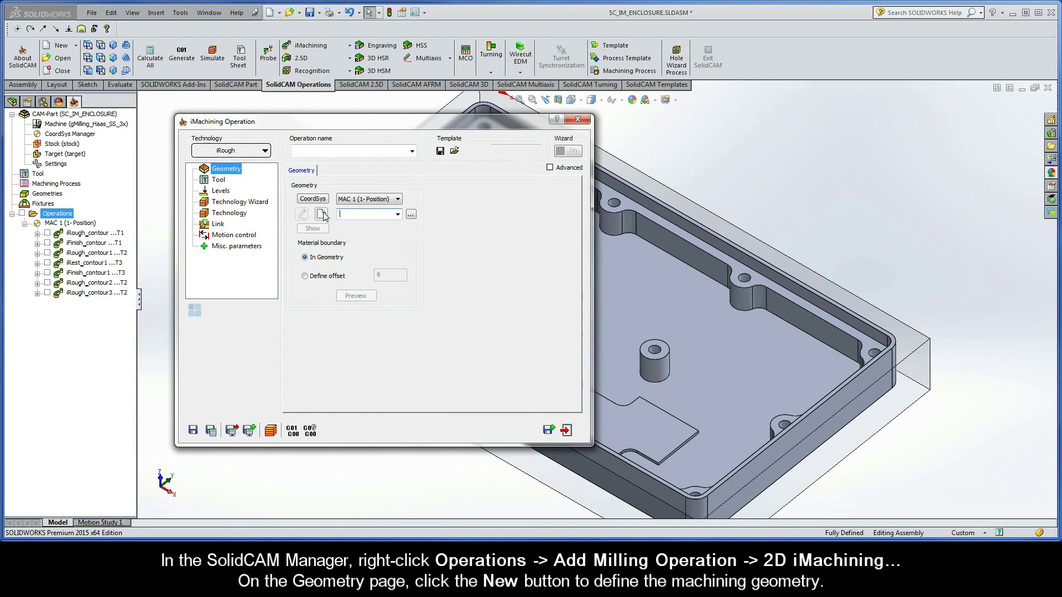
pyautogui.click(321, 215)
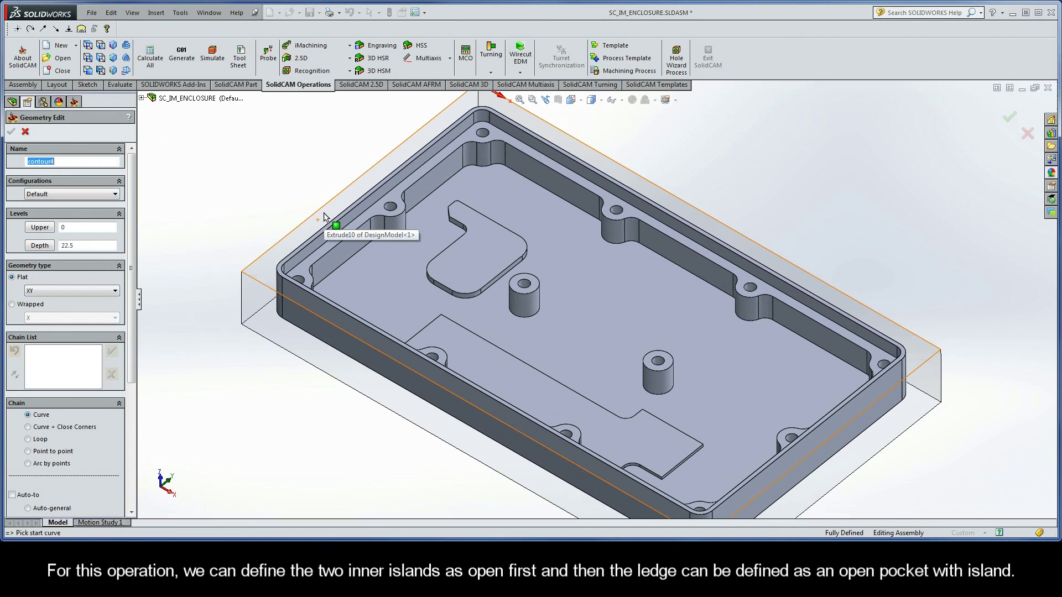
# - Add both round bosses' top edges to contour4 as island chains 1-Chain and 2-Chain
pyautogui.moveTo(133, 268); pyautogui.dragTo(140, 333)
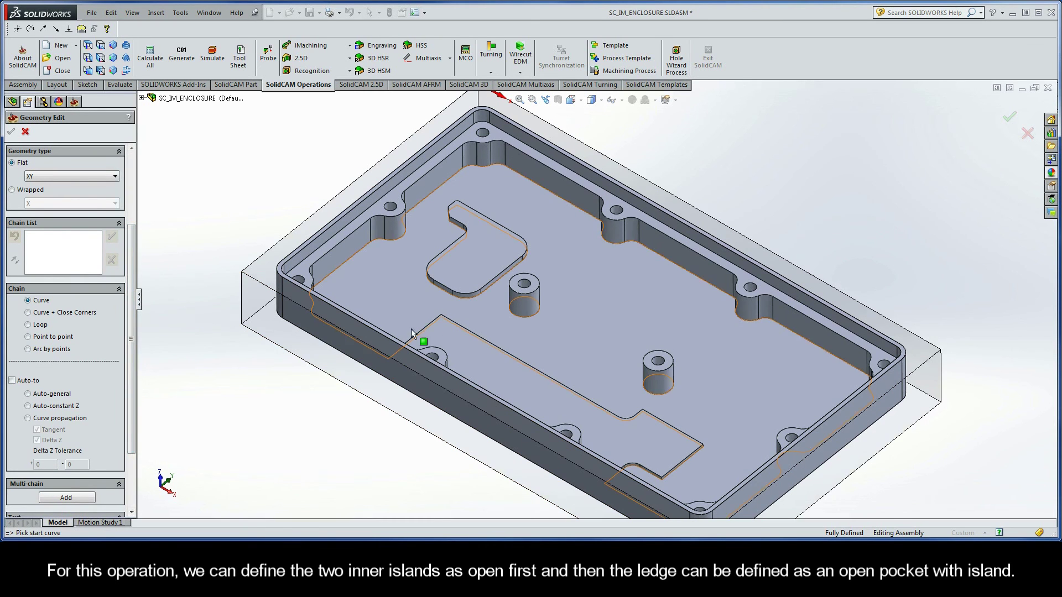
pyautogui.click(511, 285)
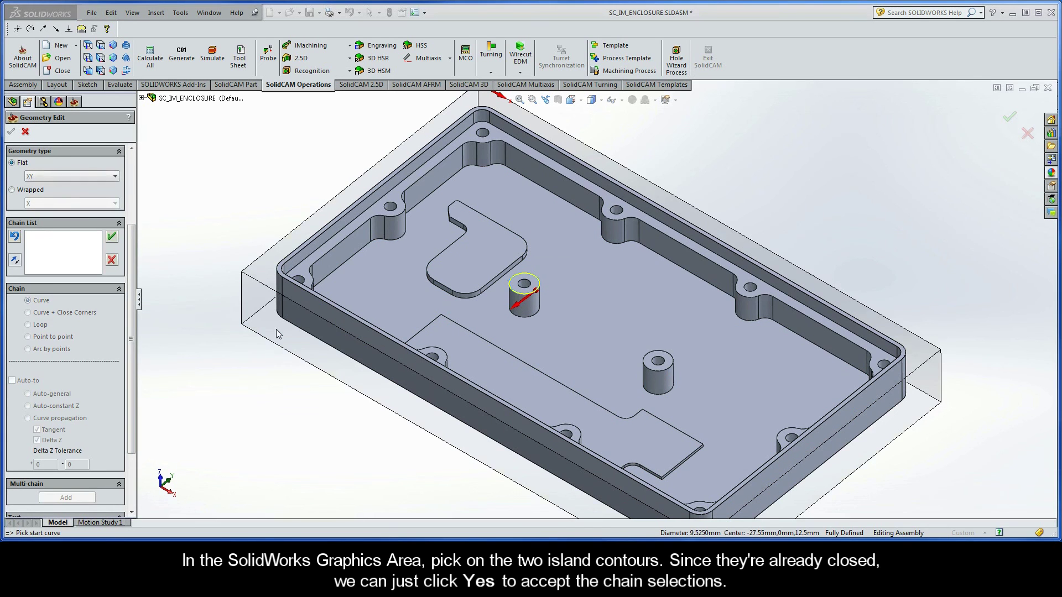
pyautogui.click(275, 329)
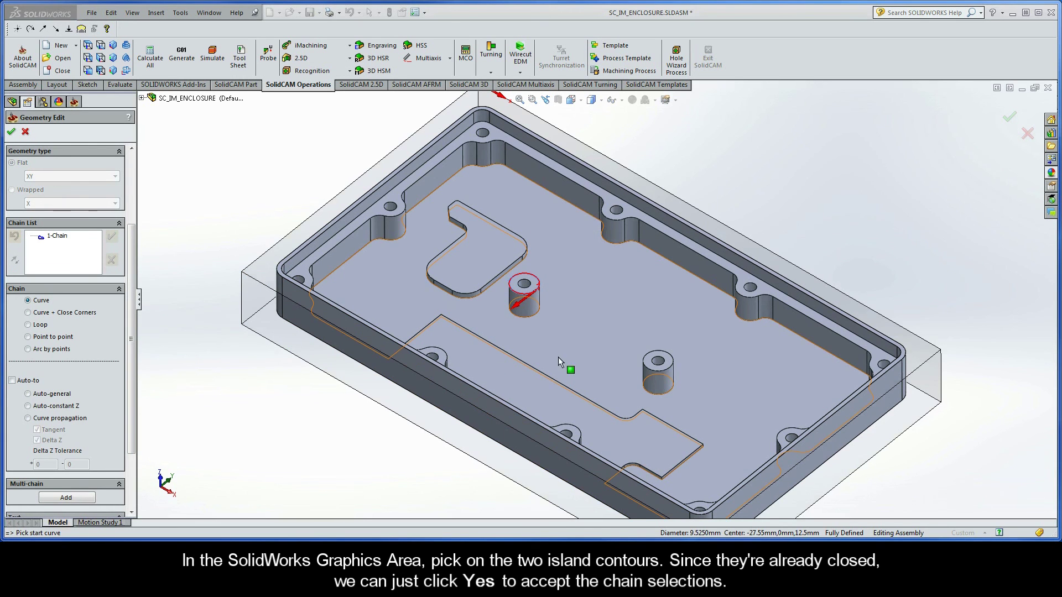
pyautogui.click(644, 365)
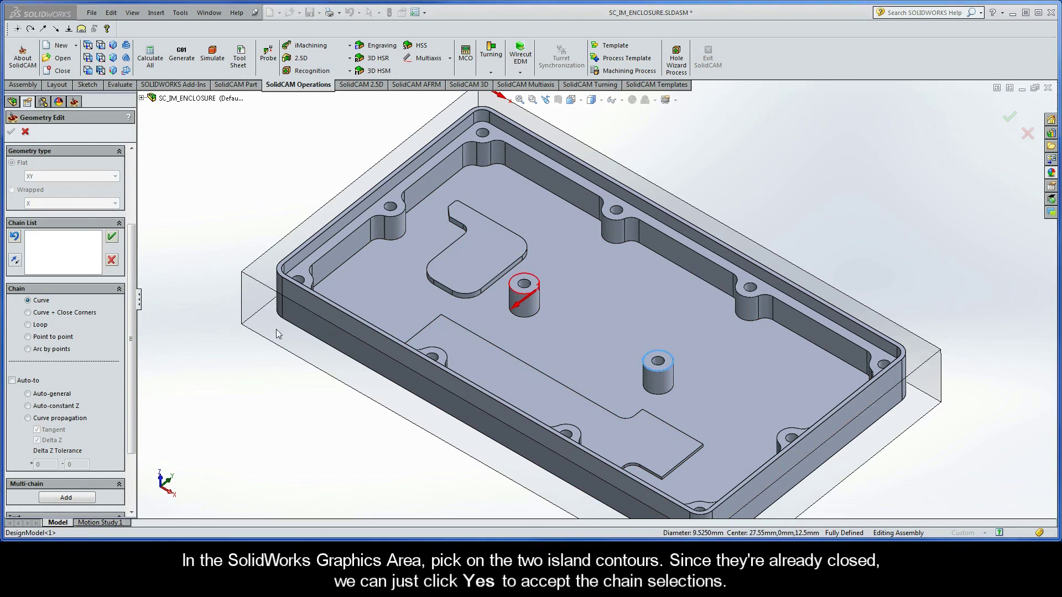
pyautogui.click(276, 330)
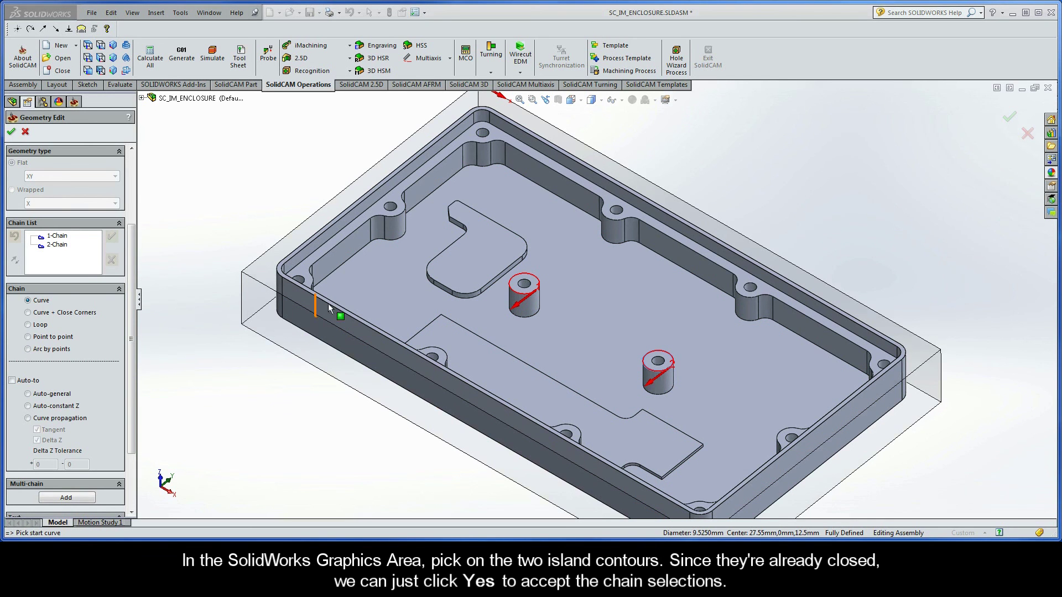
# - Chain the ledge's outer and inner edges at Auto-constant Z as closed 3-Chain and 4-Chain
pyautogui.click(452, 159)
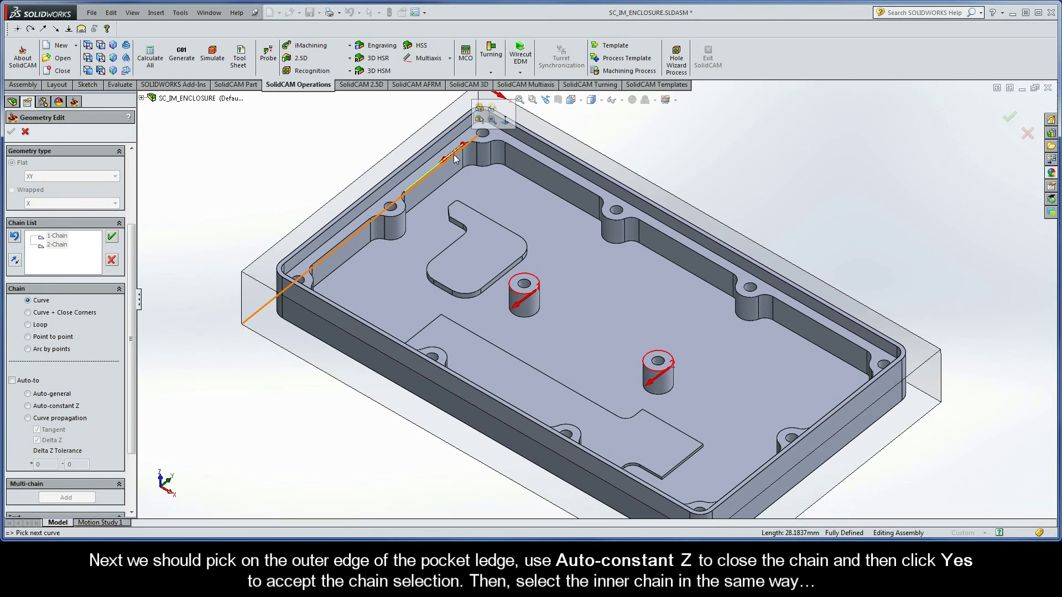
pyautogui.click(27, 406)
pyautogui.click(277, 330)
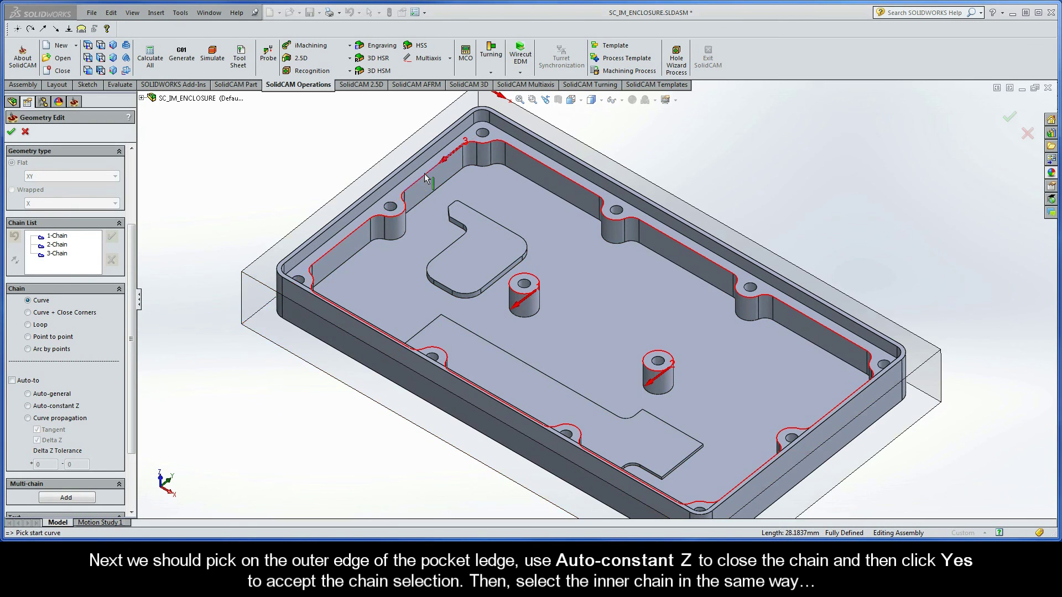
pyautogui.click(445, 150)
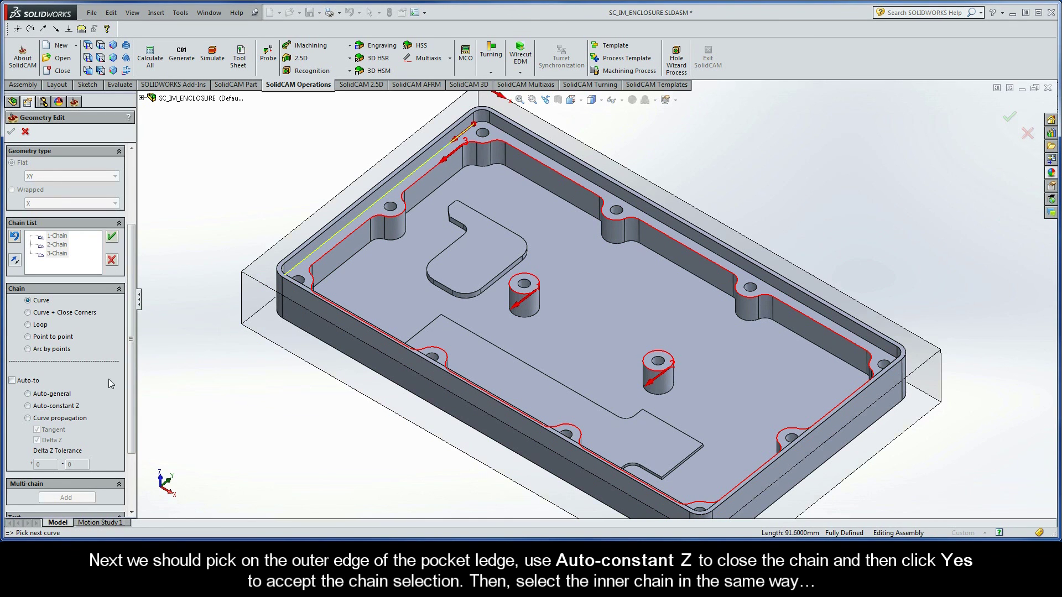
pyautogui.click(28, 408)
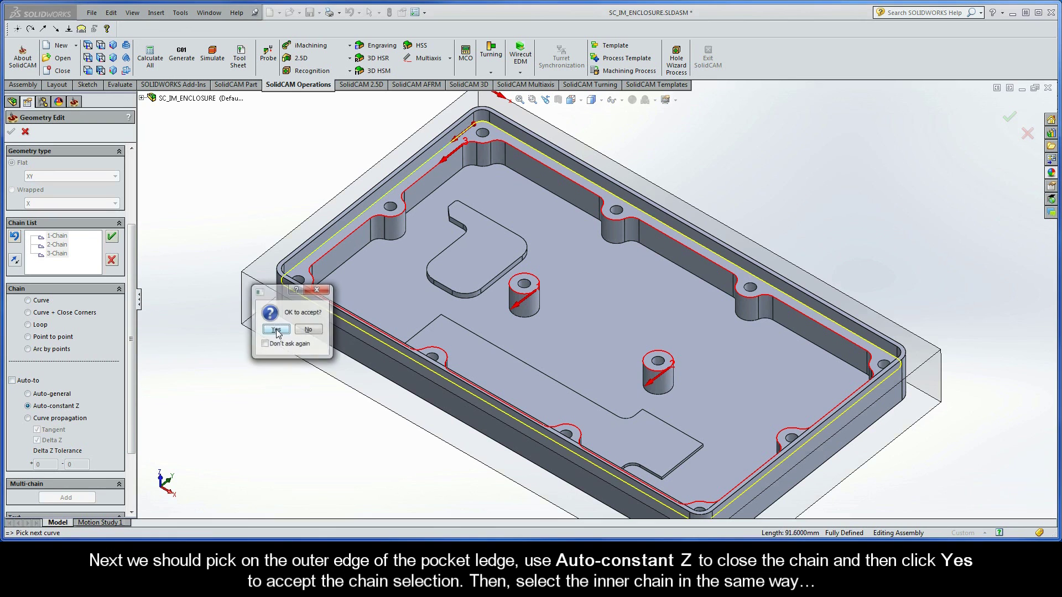
pyautogui.click(276, 330)
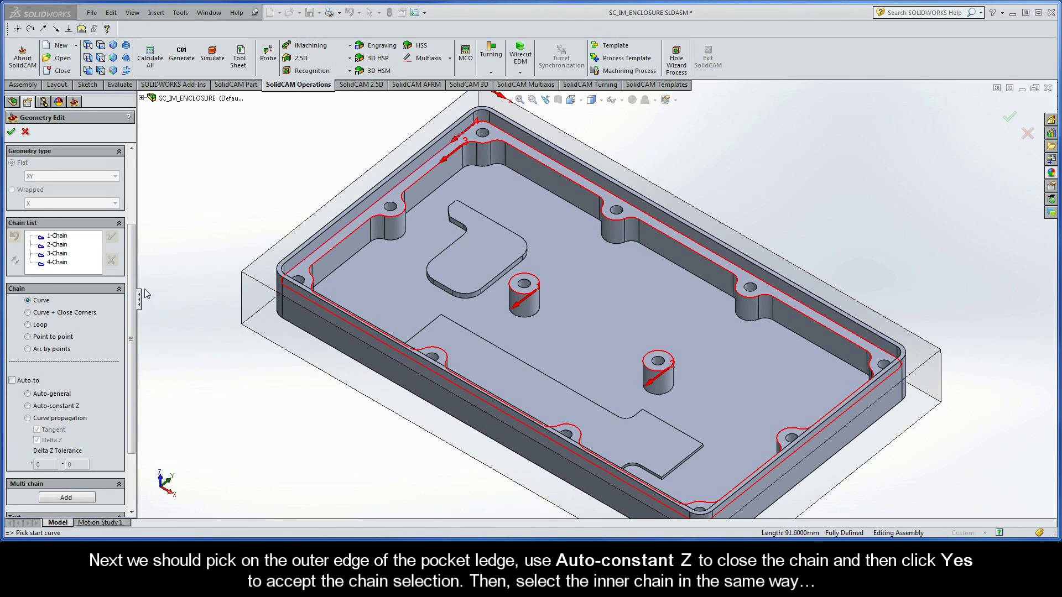
# - Mark 1-Chain, 2-Chain and 3-Chain as open and confirm the contour4 geometry
pyautogui.rightClick(58, 236)
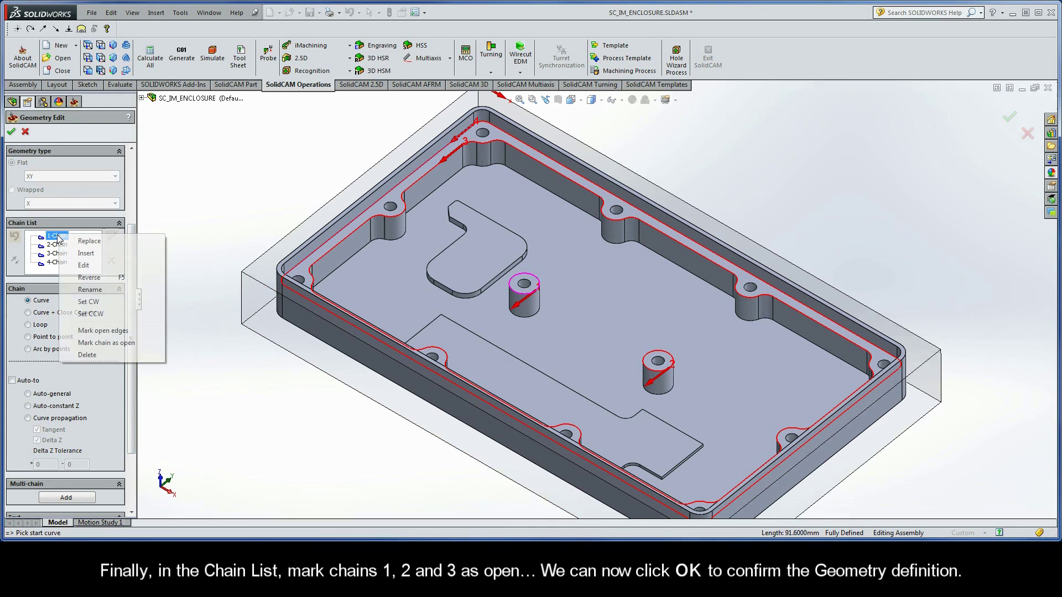
pyautogui.click(72, 343)
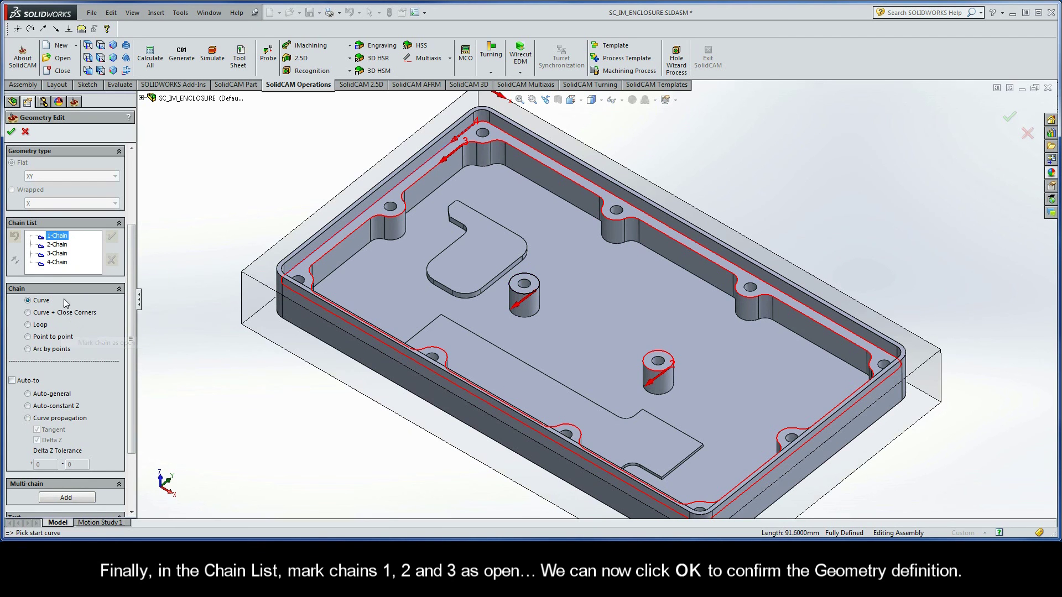
pyautogui.rightClick(59, 245)
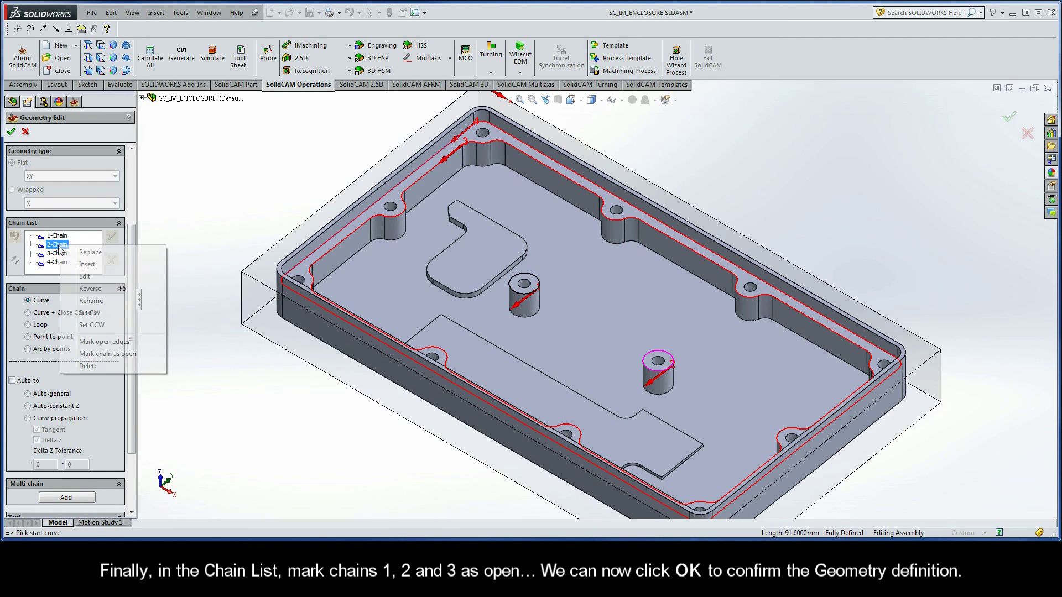
pyautogui.click(74, 354)
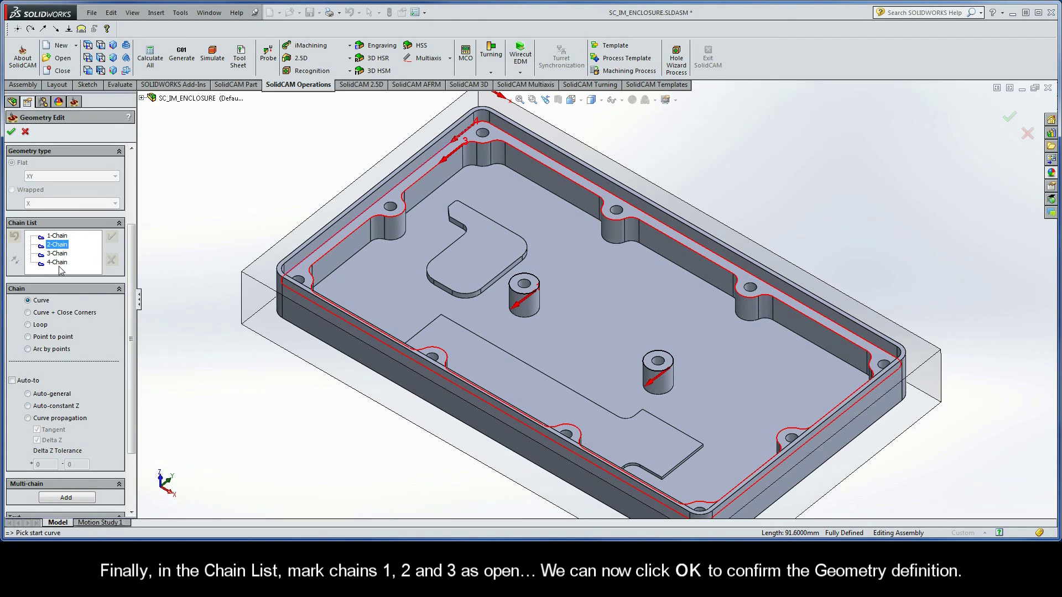
pyautogui.rightClick(58, 254)
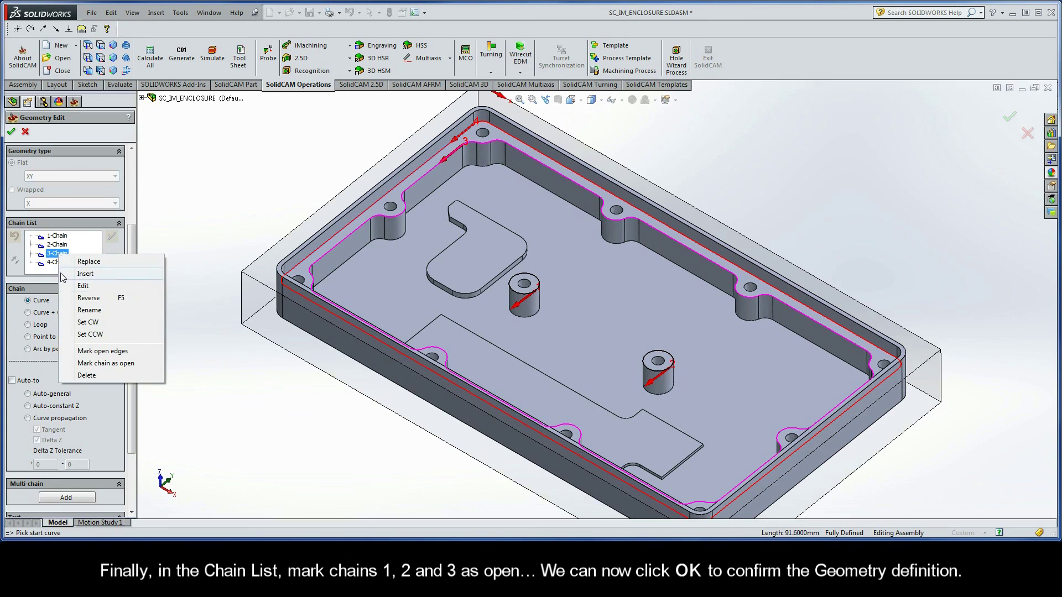
pyautogui.click(73, 363)
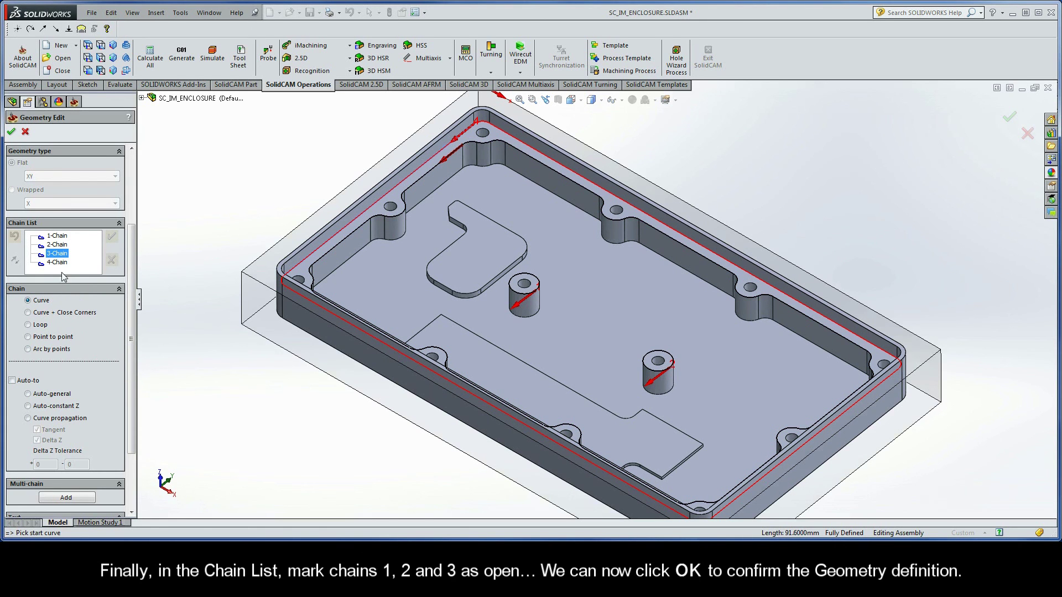
pyautogui.click(11, 131)
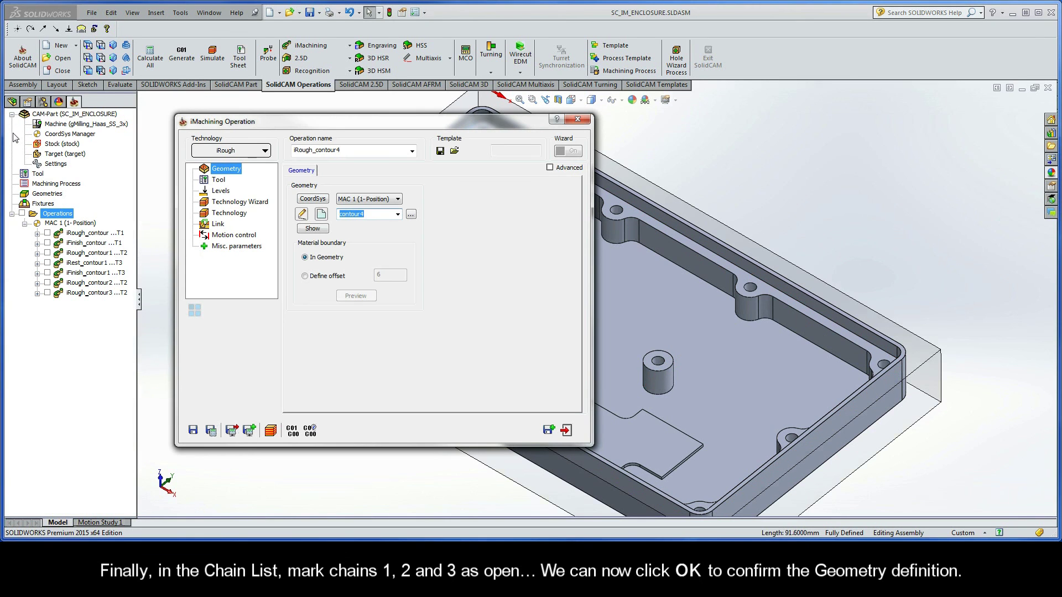
# - Assign tool 2, the 9.5 mm end mill, to the iRough_contour4 operation
pyautogui.click(218, 180)
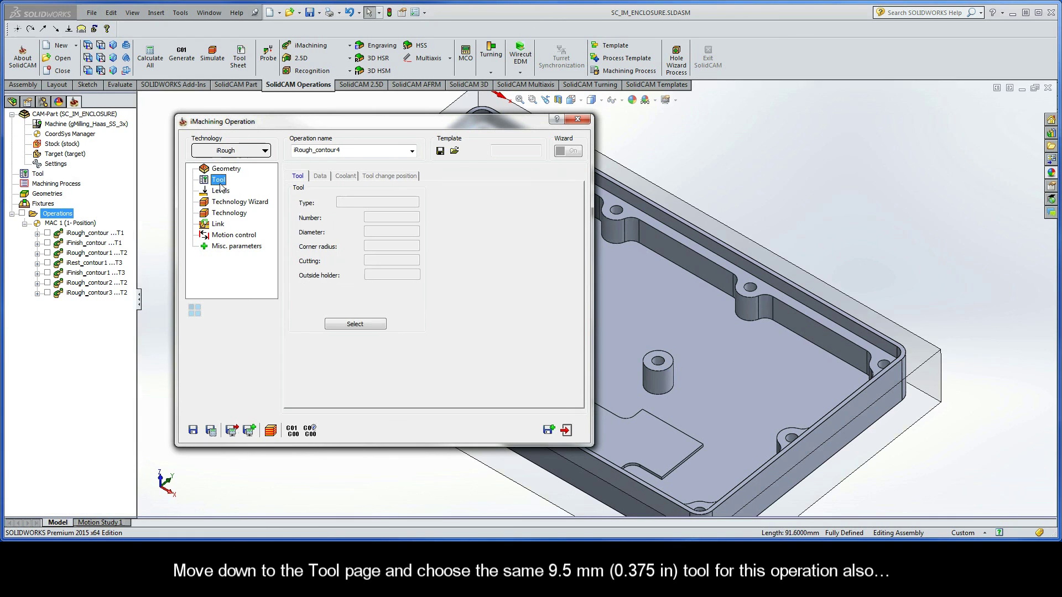
pyautogui.click(355, 324)
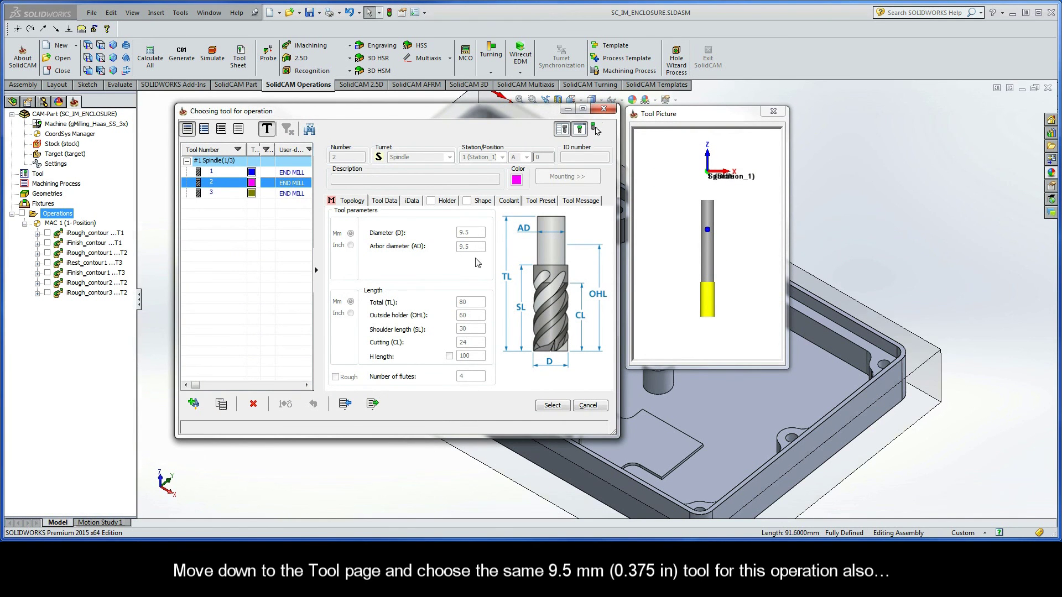
pyautogui.click(551, 406)
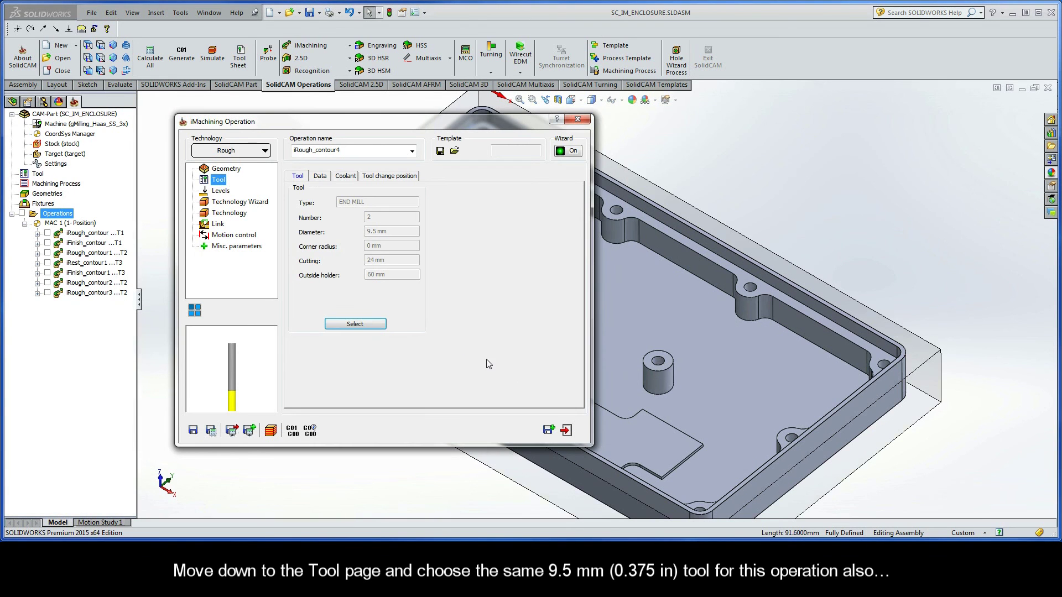
pyautogui.click(221, 191)
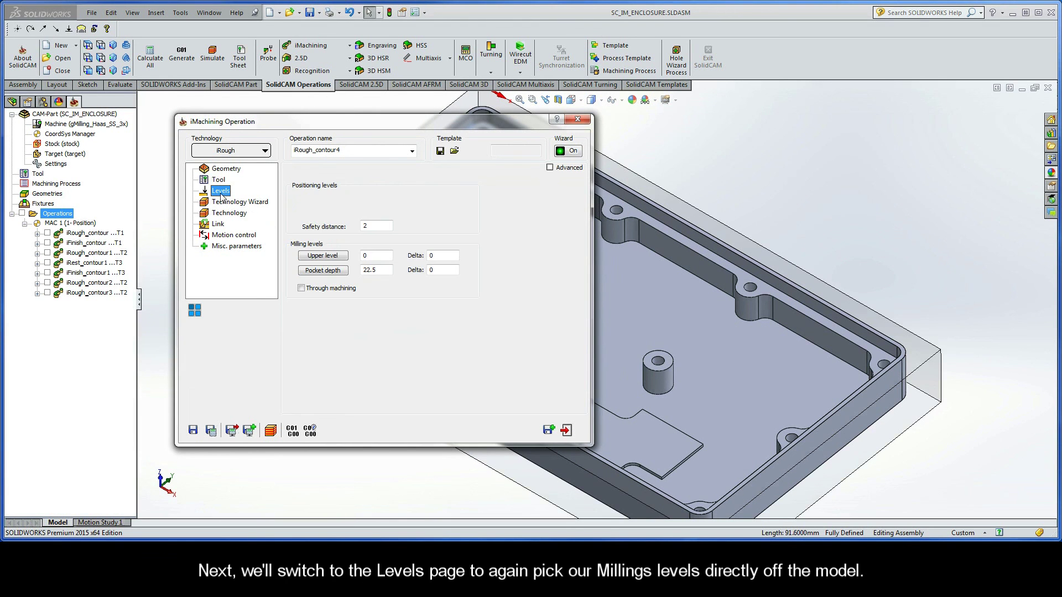
# - Take the upper level of 0 from the stock top face
pyautogui.click(324, 257)
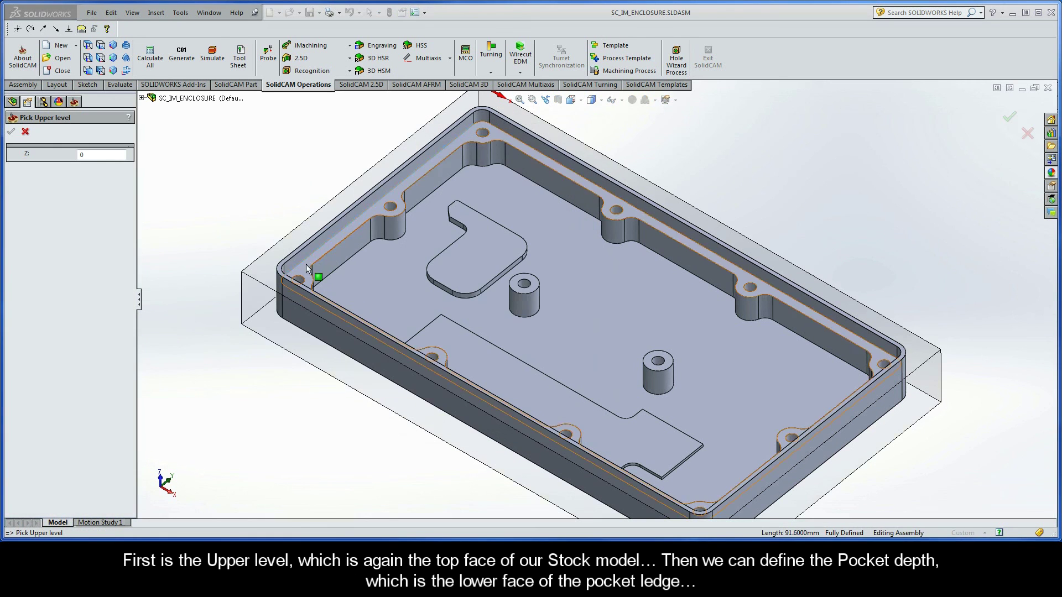
pyautogui.click(263, 271)
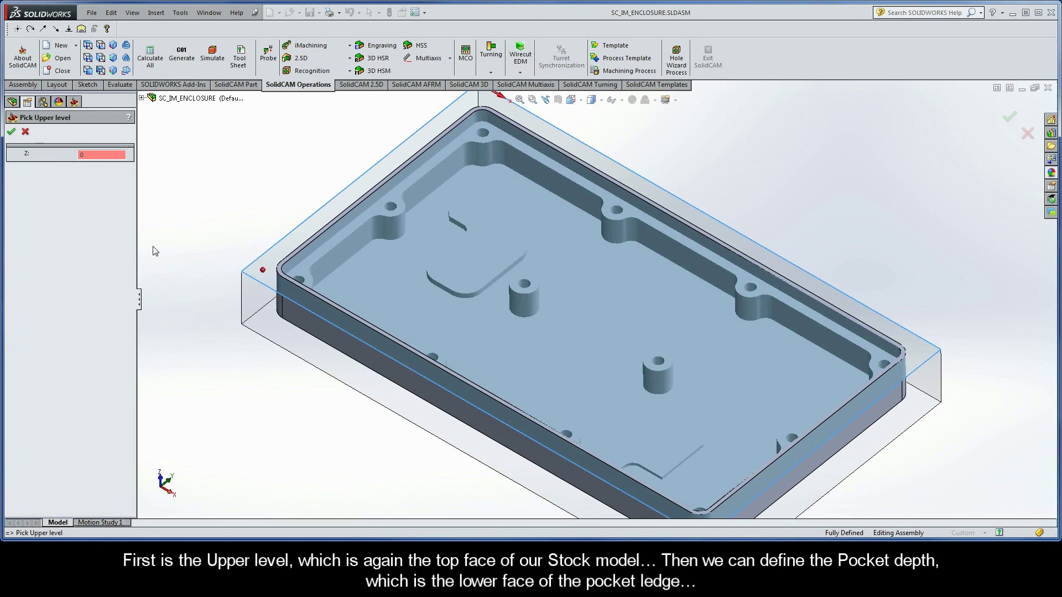
pyautogui.click(11, 133)
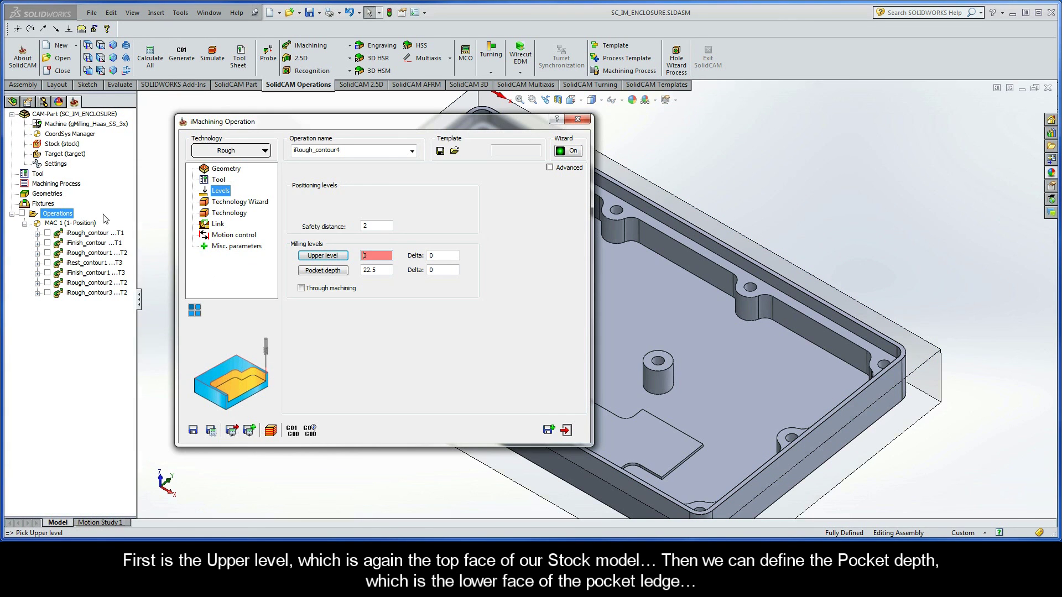
# - Take the pocket depth of 5 from the ledge face
pyautogui.click(323, 271)
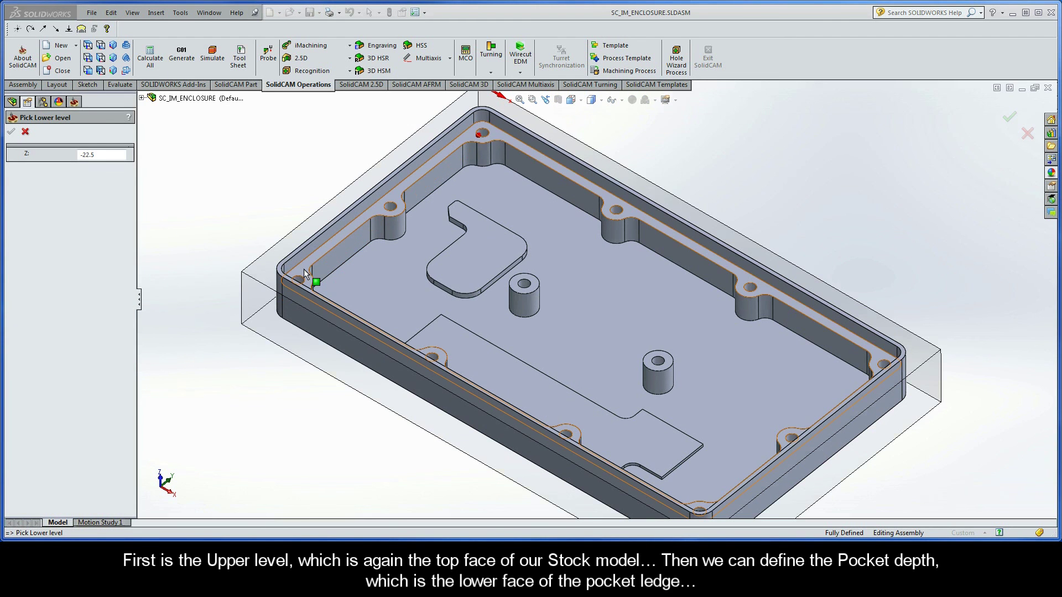
pyautogui.click(304, 269)
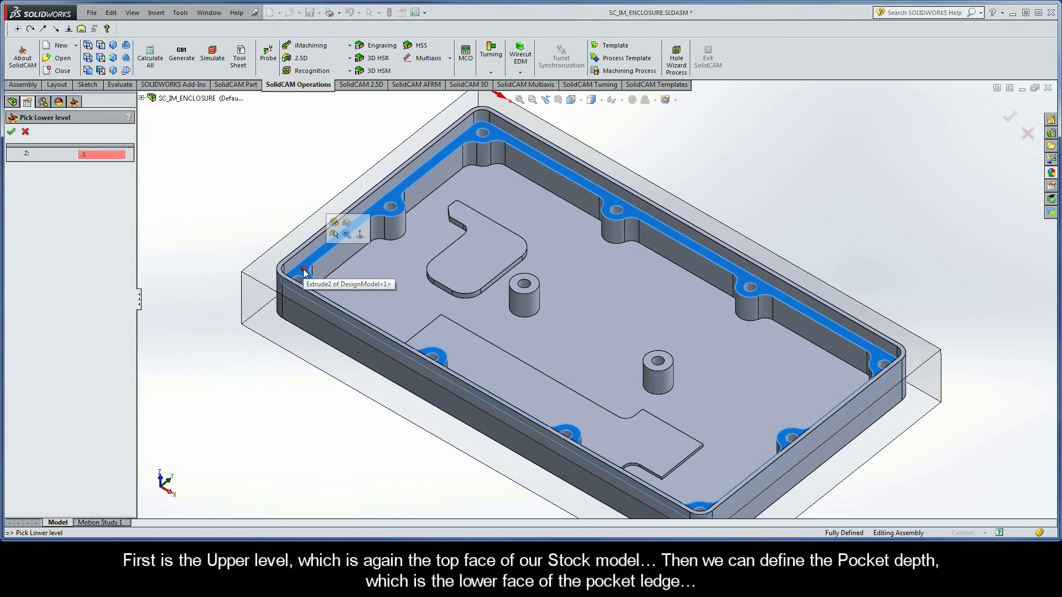
pyautogui.click(11, 133)
pyautogui.click(240, 202)
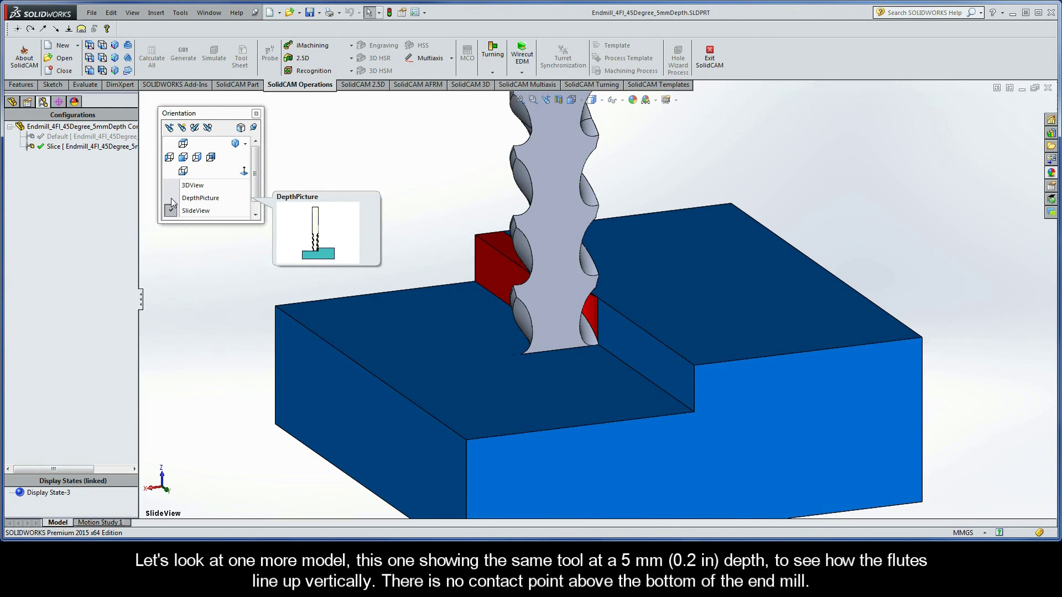
pyautogui.click(171, 198)
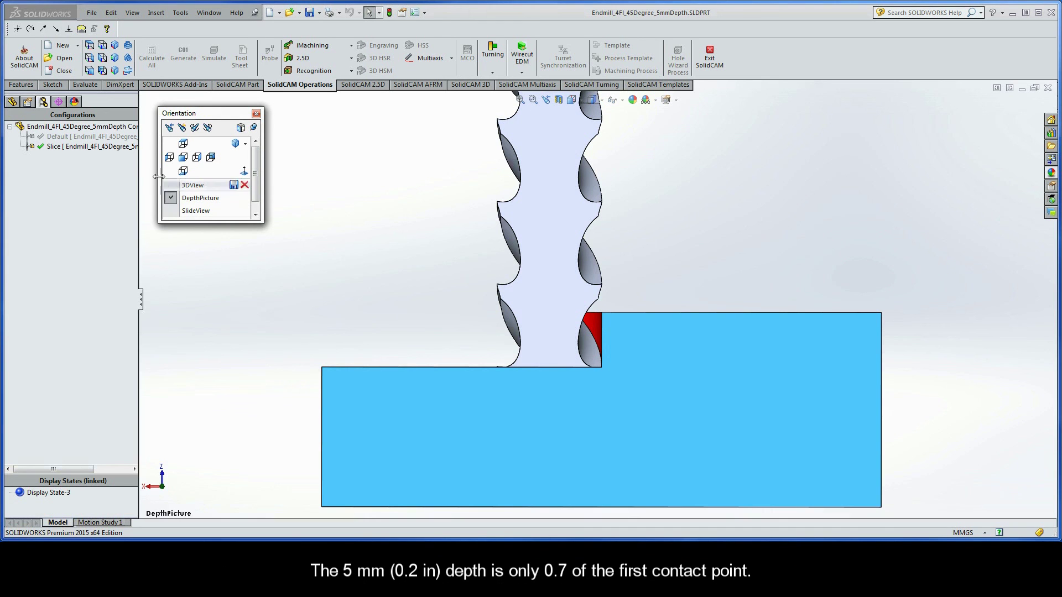
pyautogui.doubleClick(133, 137)
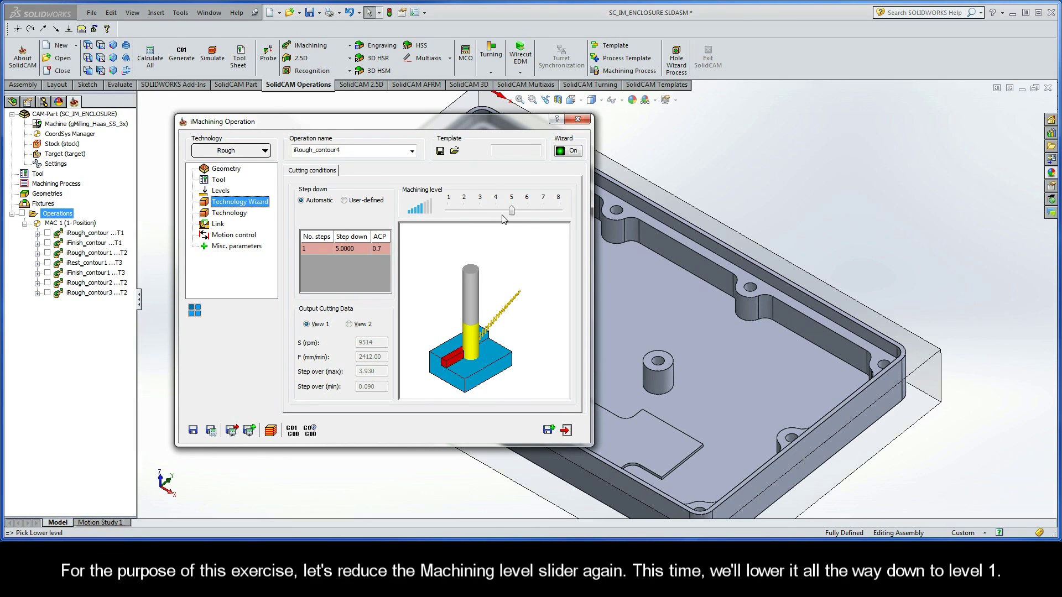
# - Set the machining level slider to 1, then save and calculate iRough_contour4
pyautogui.moveTo(511, 211); pyautogui.dragTo(449, 211)
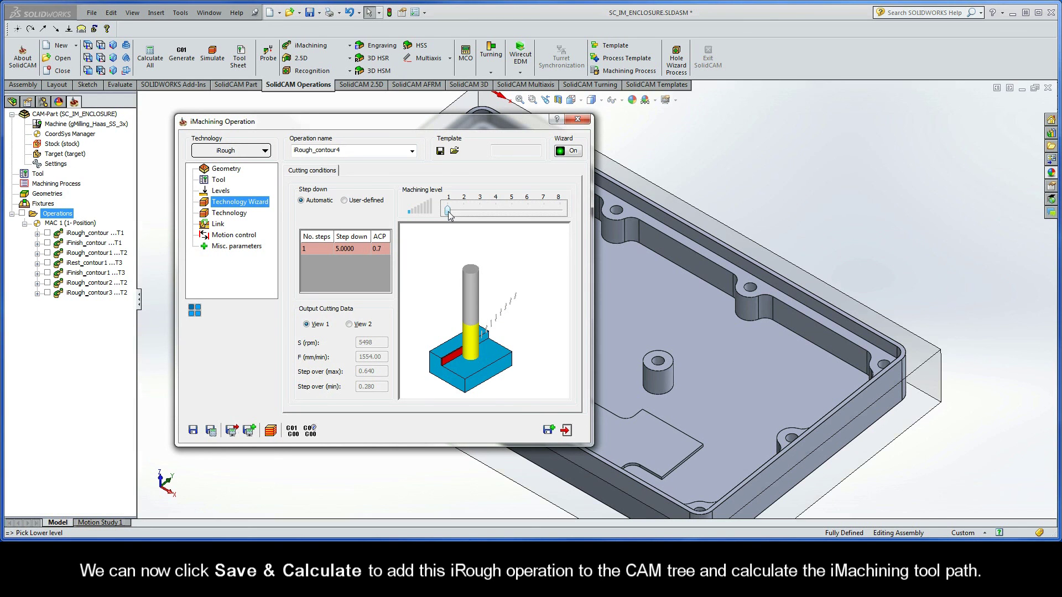
pyautogui.click(211, 431)
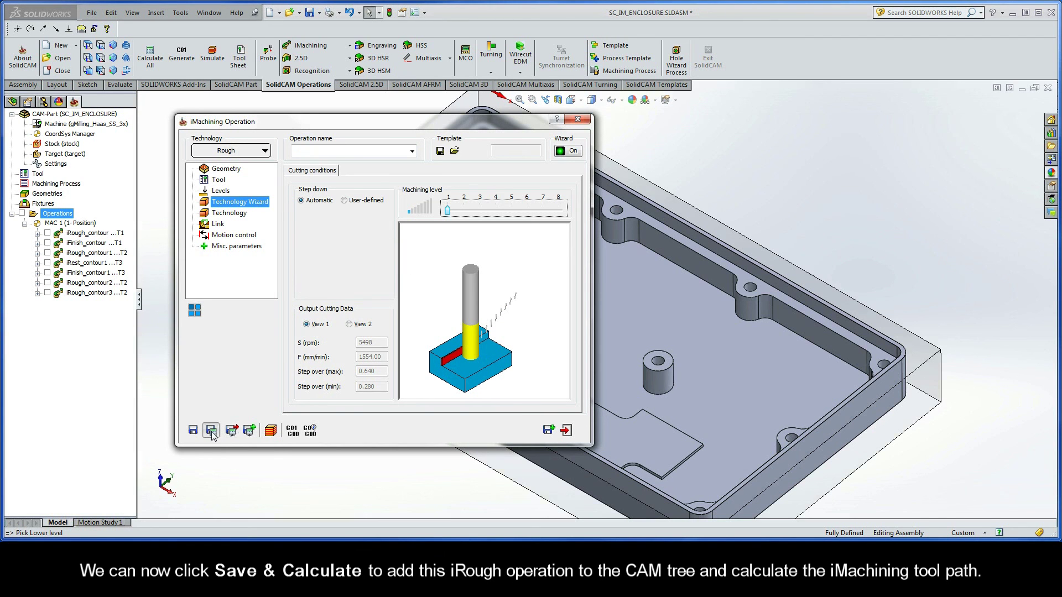